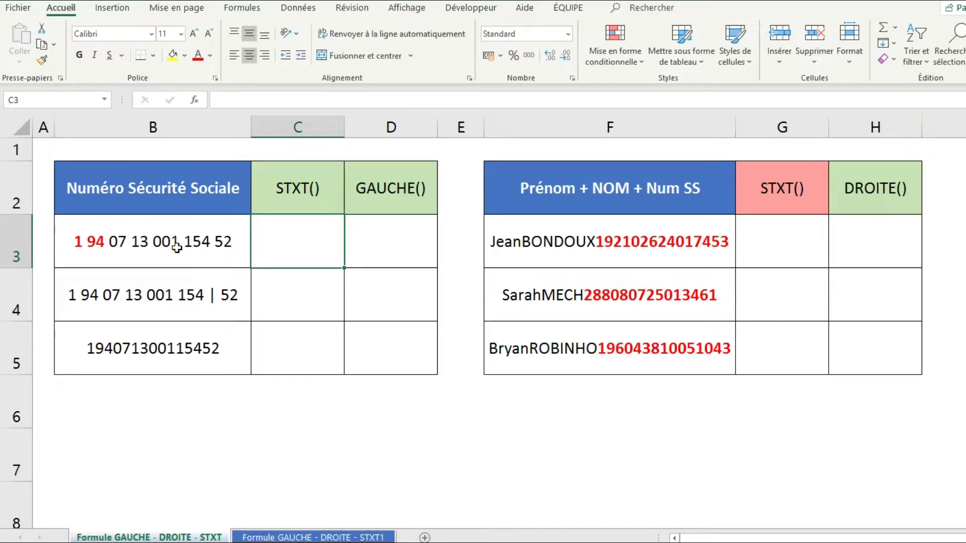
# Step: Examine the stored contents of the social security number cells B3, B4 and B5
pyautogui.click(177, 248)
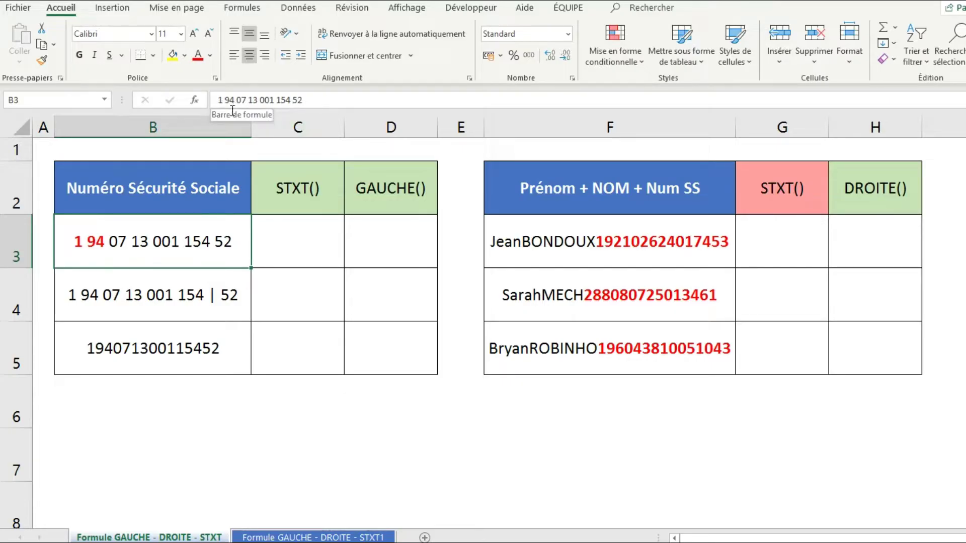
pyautogui.click(195, 302)
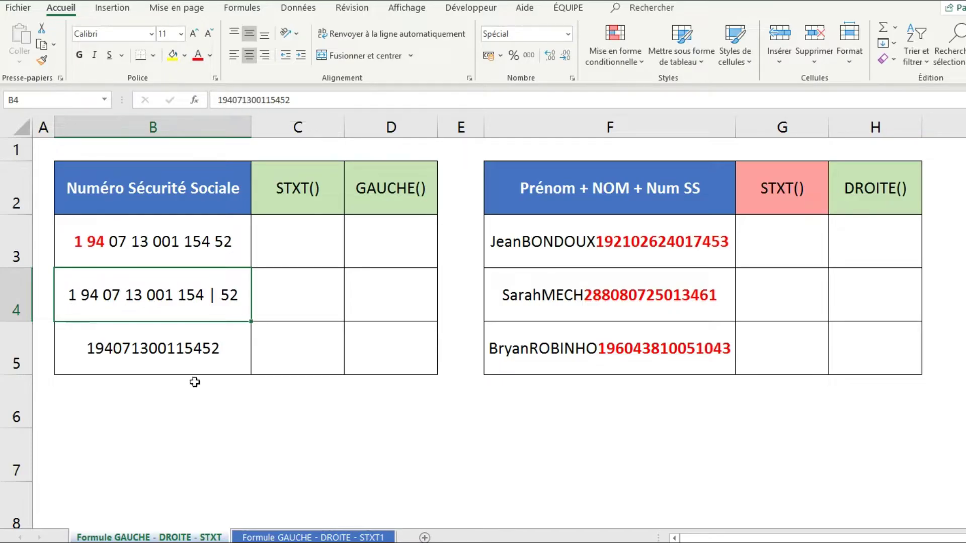
pyautogui.click(188, 362)
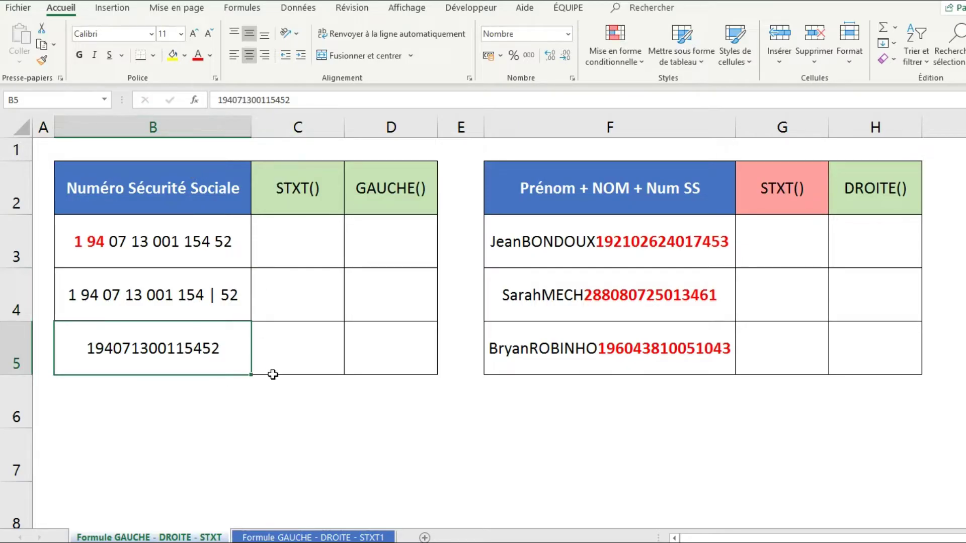
pyautogui.press('Up')
pyautogui.press('Up')
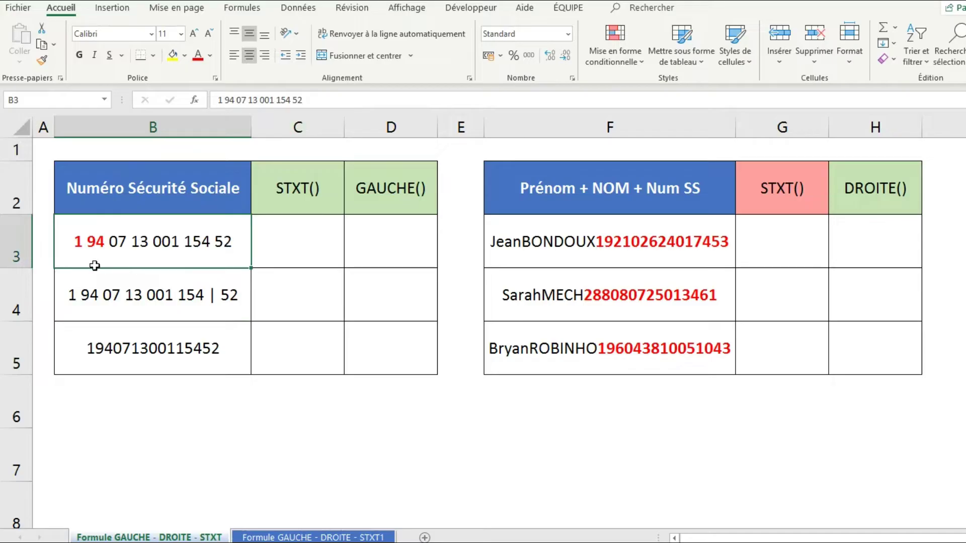
pyautogui.click(294, 255)
pyautogui.write('1 94')
pyautogui.press('Return')
pyautogui.click(294, 256)
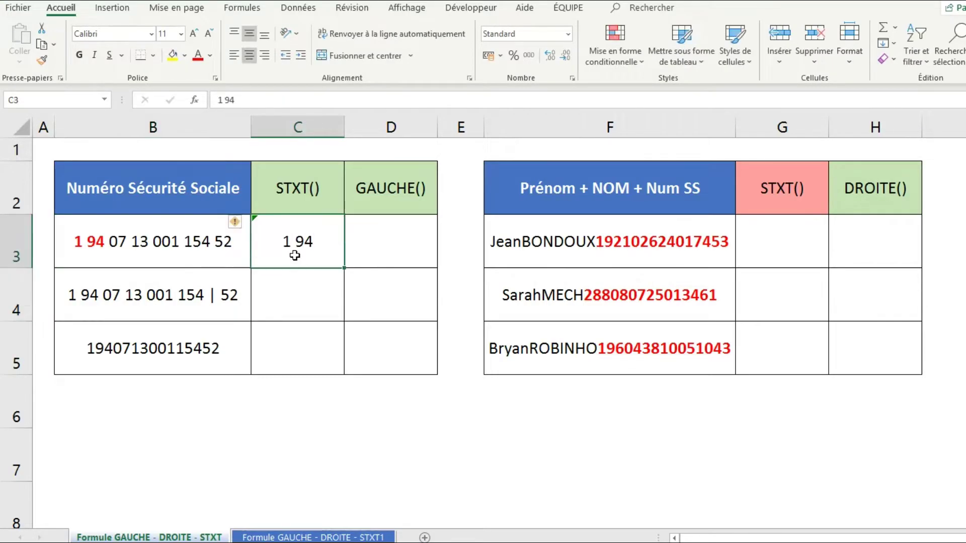
pyautogui.doubleClick(295, 256)
pyautogui.press('BackSpace')
pyautogui.press('BackSpace')
pyautogui.press('BackSpace')
pyautogui.press('BackSpace')
pyautogui.press('Return')
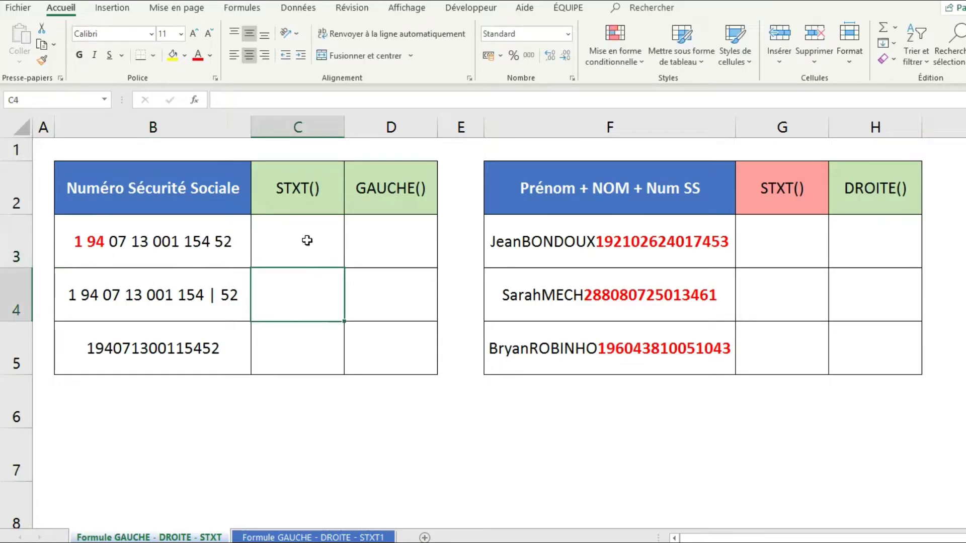
pyautogui.click(284, 252)
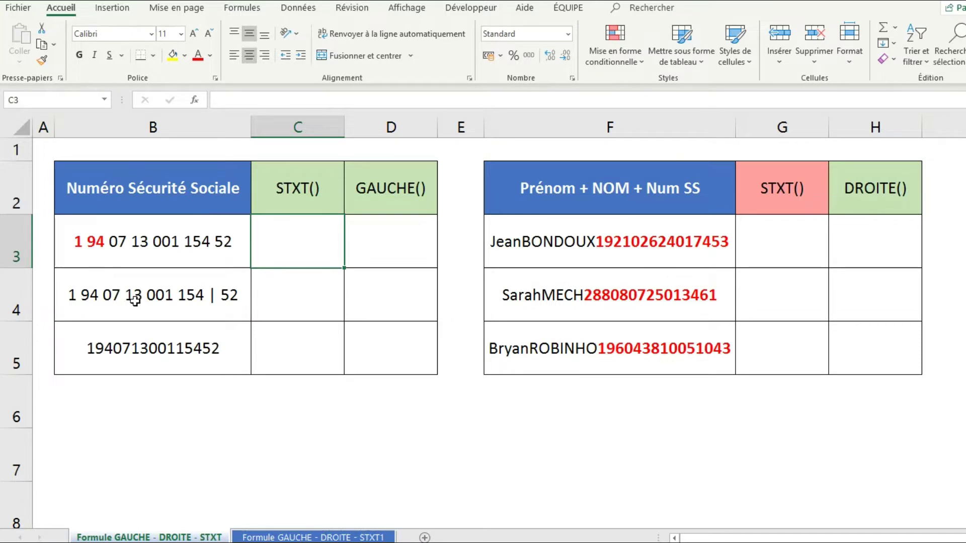
pyautogui.write('1 94')
pyautogui.press('Return')
pyautogui.hotkey('ctrl', 'z')
# Step: Enter the formula =STXT(B3;1;4) in cell C3 to extract the first four characters of B3
pyautogui.write('=STX')
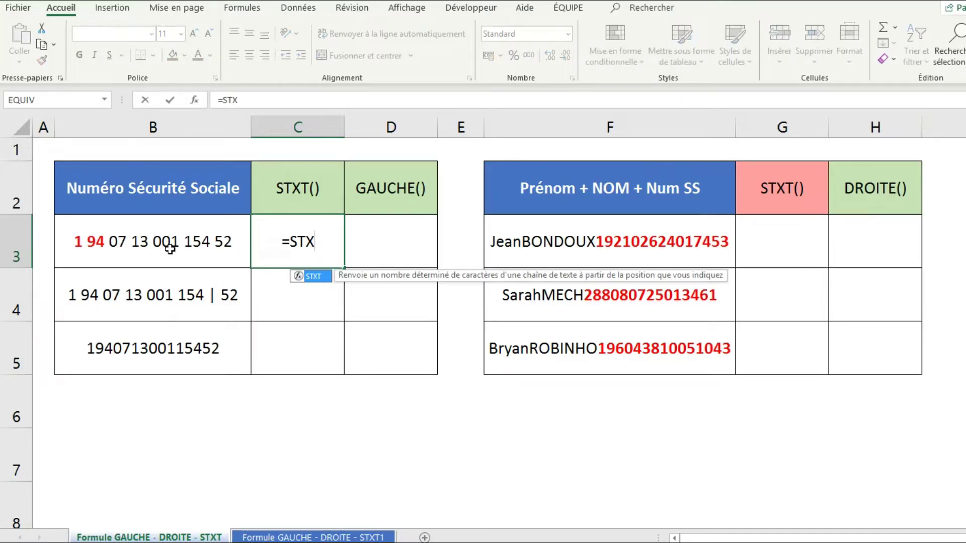
pyautogui.write('T(')
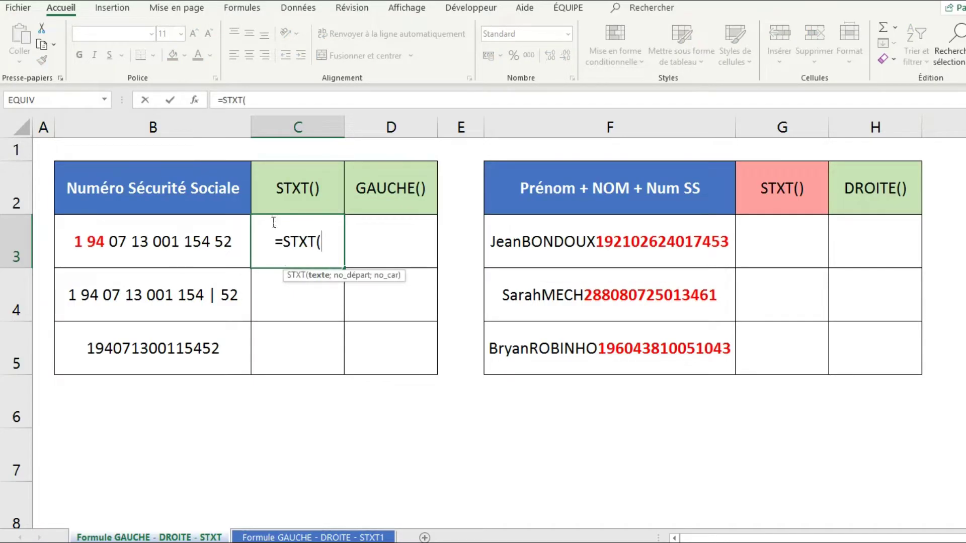
pyautogui.click(148, 253)
pyautogui.write(';1')
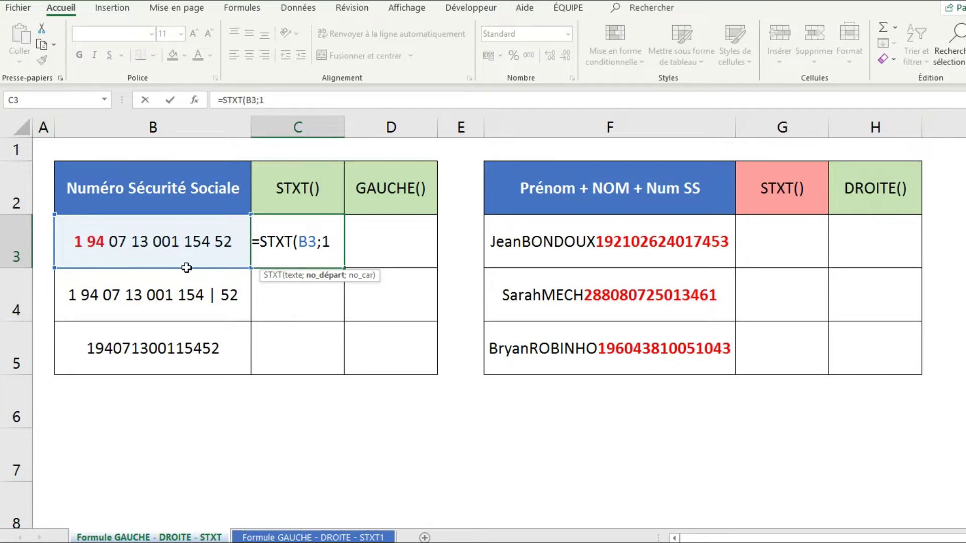
pyautogui.write(';')
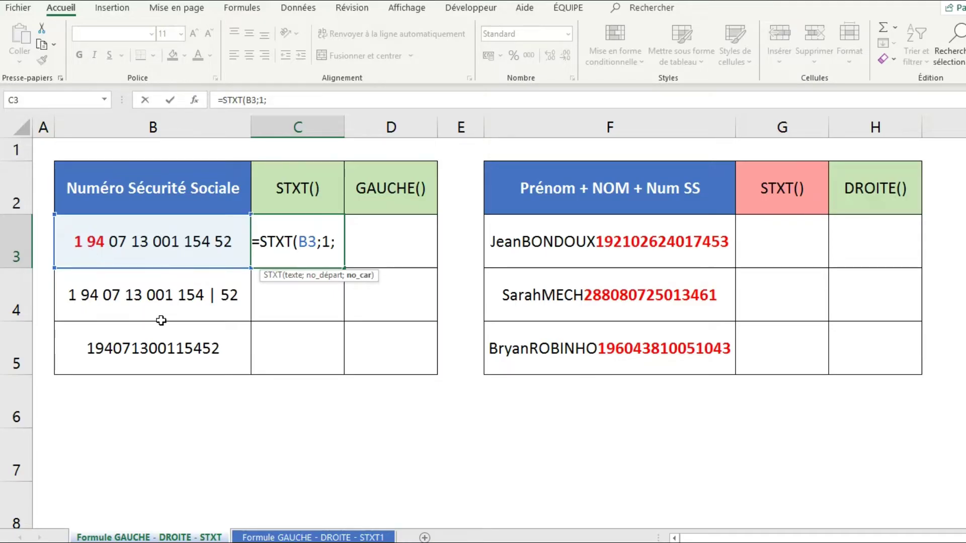
pyautogui.write('4')
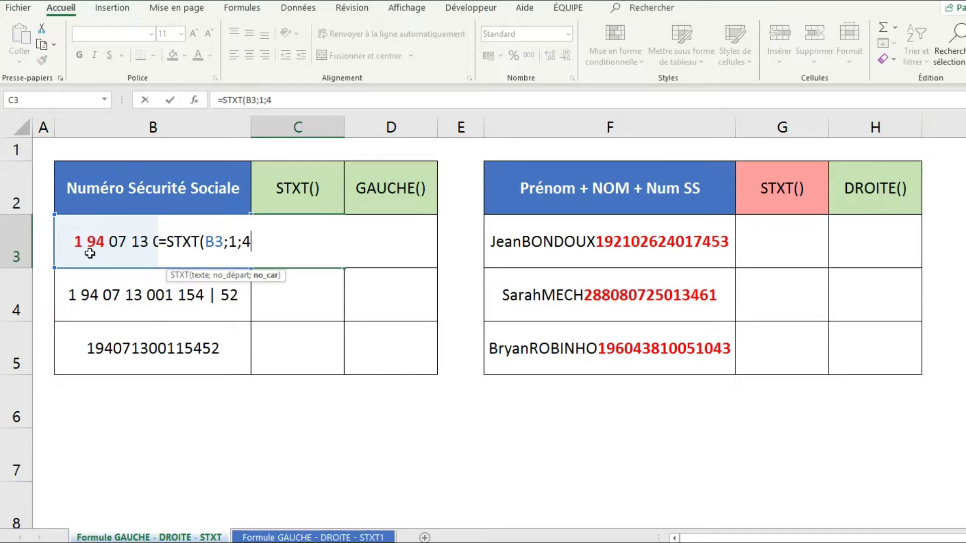
pyautogui.write(')')
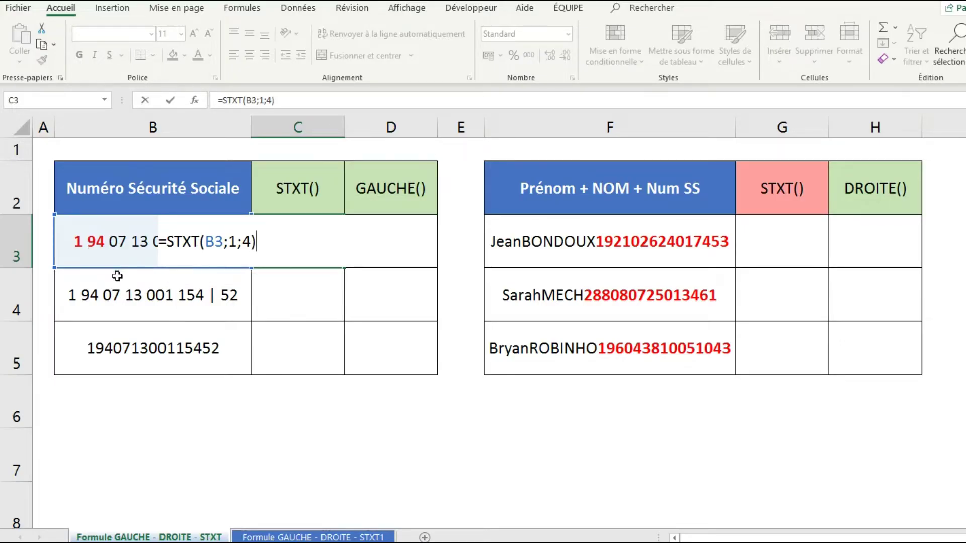
pyautogui.press('Return')
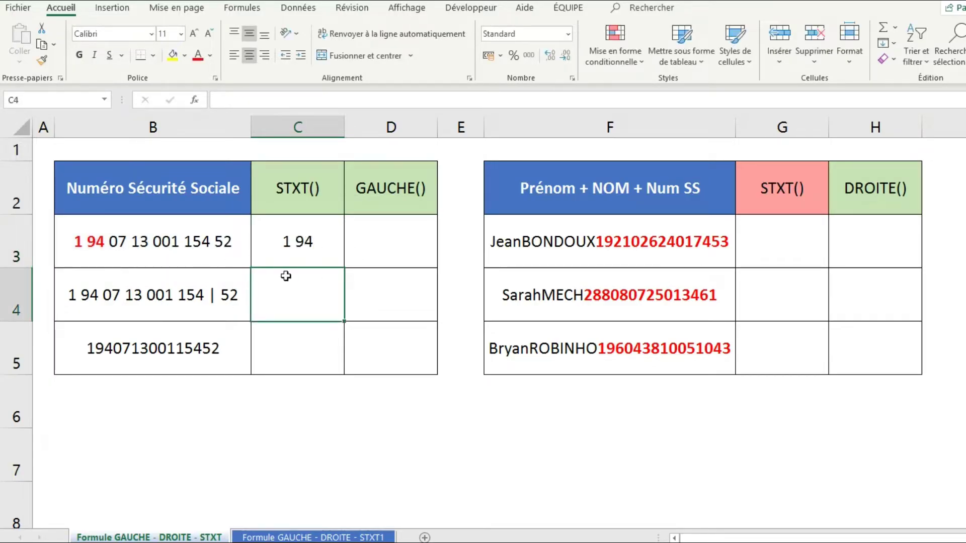
# Step: Fill the STXT formula from C3 down to C5
pyautogui.press('Left')
pyautogui.click(311, 243)
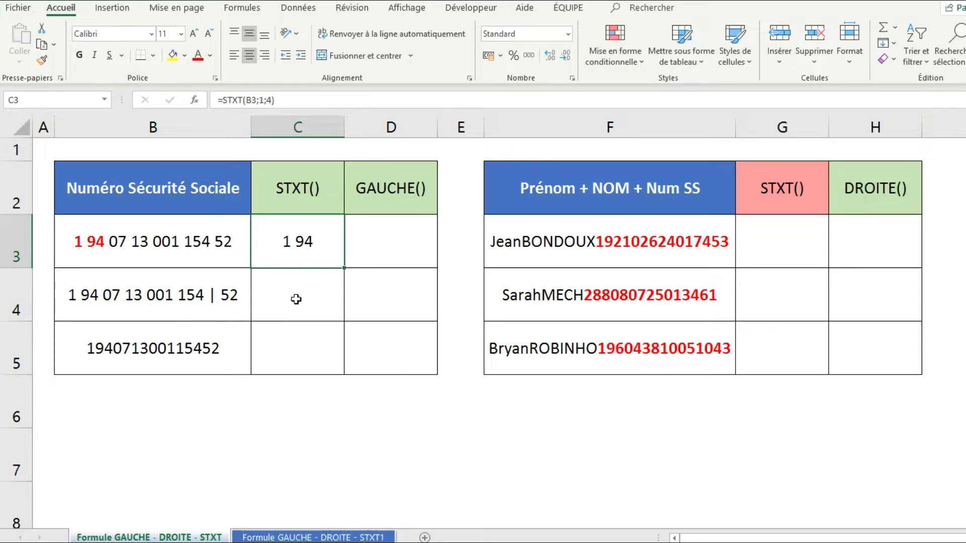
pyautogui.doubleClick(346, 270)
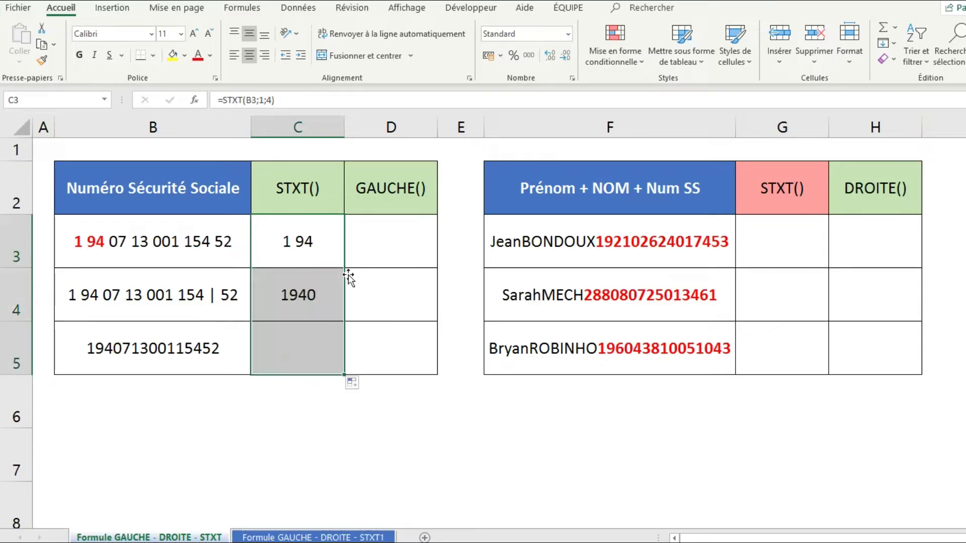
# Step: Compare the filled results in C4 and C5 with the stored source values in B3 to B5
pyautogui.click(308, 349)
pyautogui.click(309, 311)
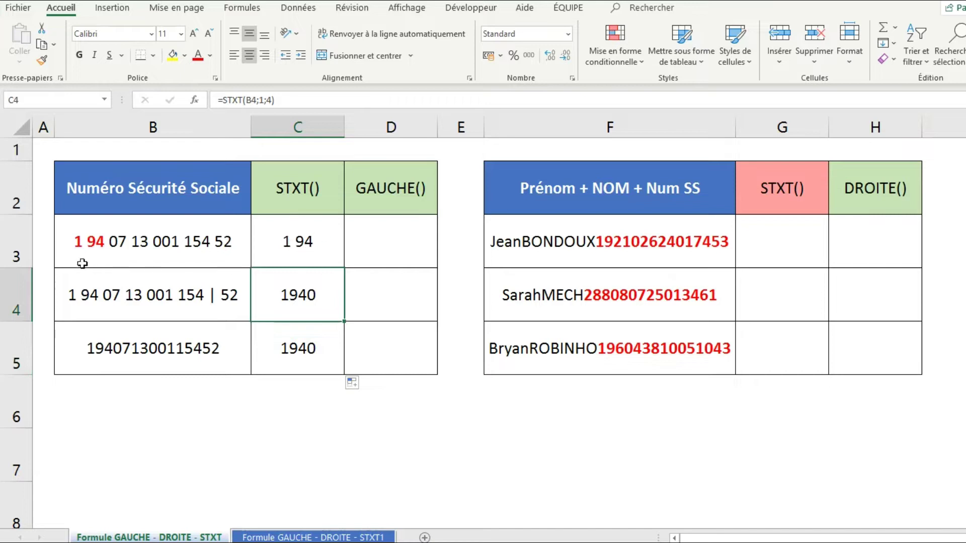
pyautogui.click(220, 263)
pyautogui.click(187, 287)
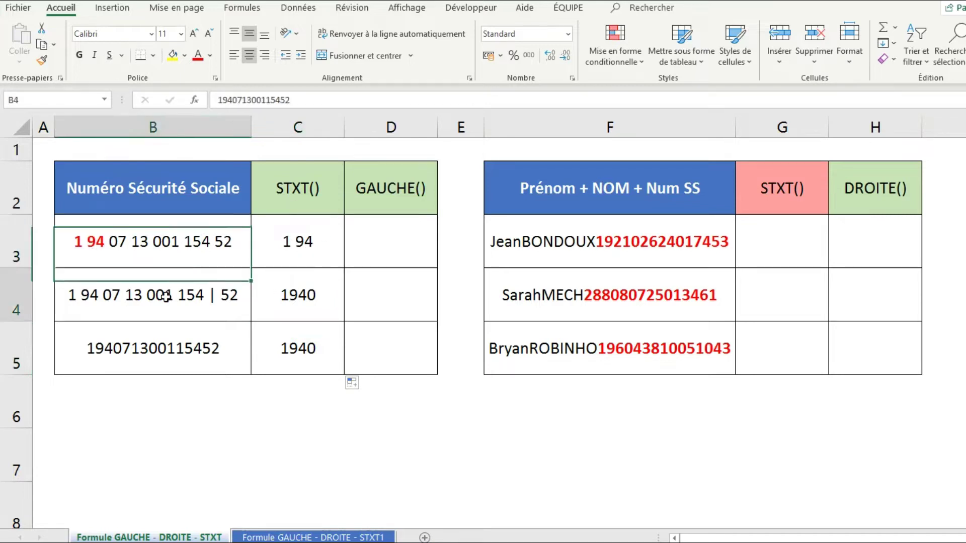
pyautogui.click(302, 350)
pyautogui.click(160, 339)
pyautogui.click(158, 313)
pyautogui.click(159, 338)
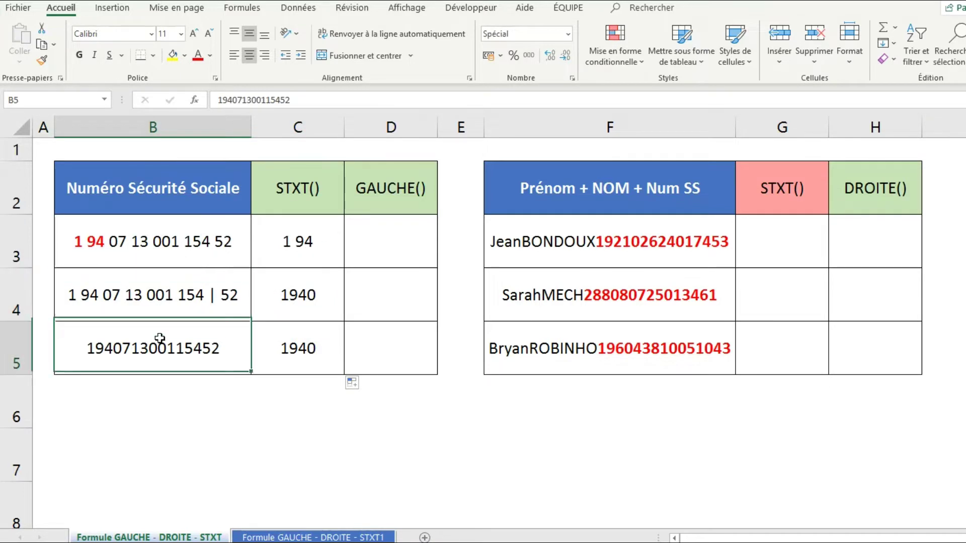
pyautogui.click(246, 310)
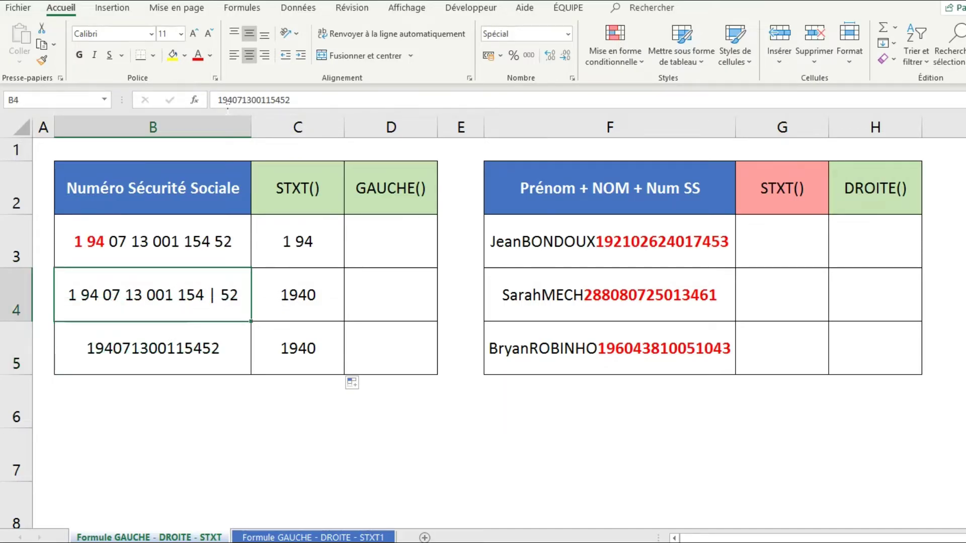
# Step: Set the character count in the STXT formula of cell C4 to 3
pyautogui.click(322, 292)
pyautogui.click(272, 100)
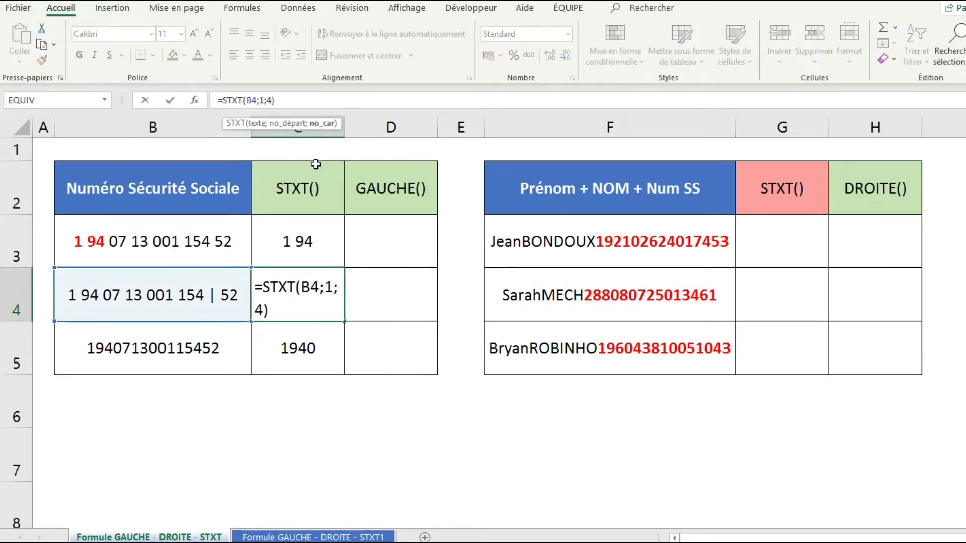
pyautogui.press('BackSpace')
pyautogui.write('3')
pyautogui.press('Return')
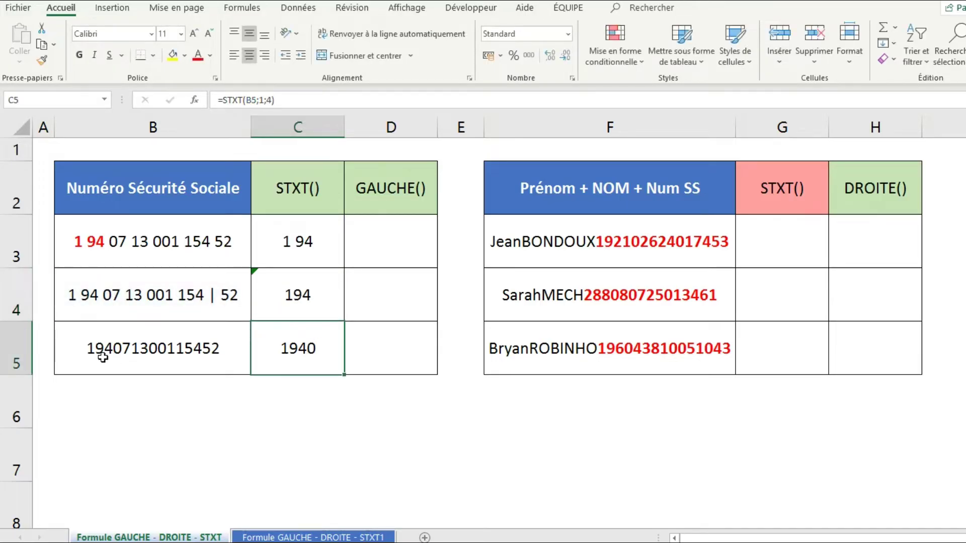
# Step: Set the character count in the STXT formula of cell C5 to 3
pyautogui.click(273, 100)
pyautogui.press('BackSpace')
pyautogui.write('3')
pyautogui.press('Return')
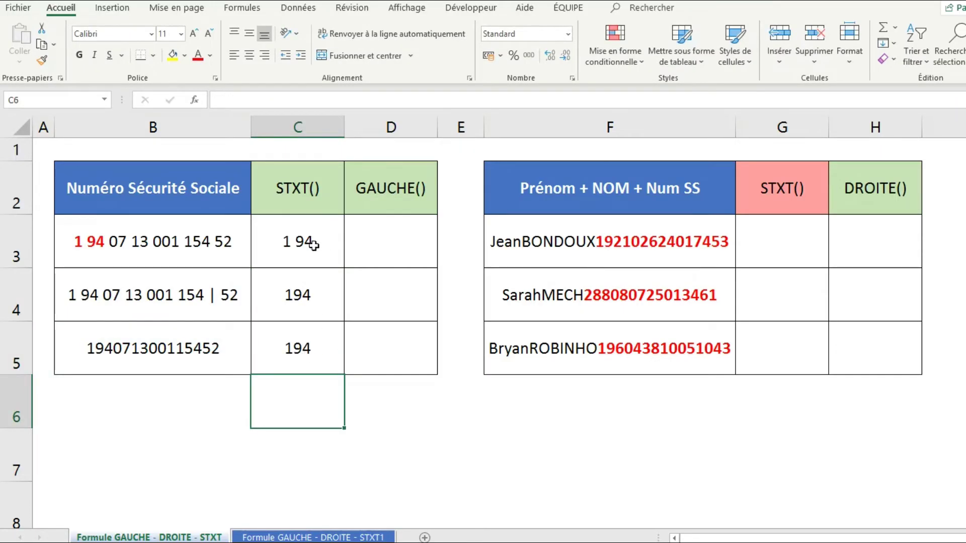
pyautogui.press('Up')
pyautogui.press('Up')
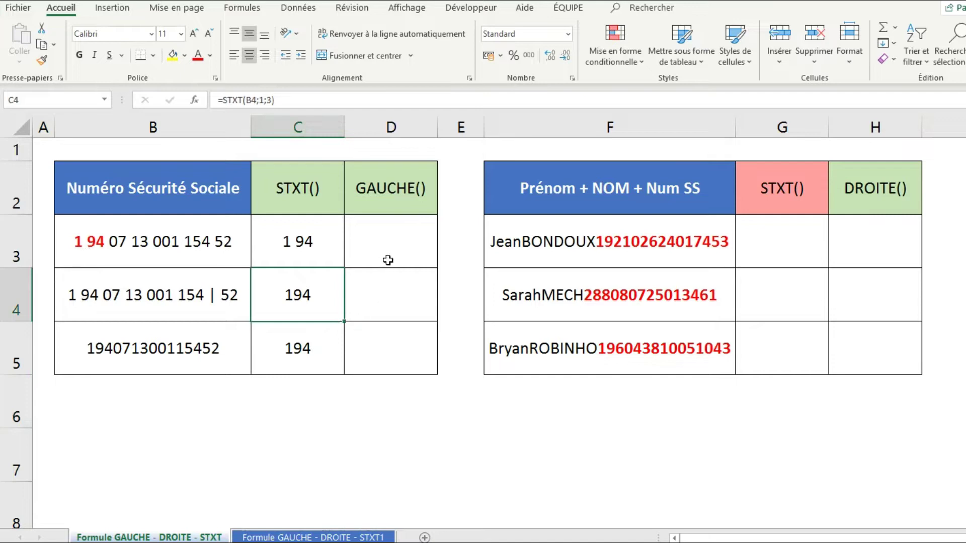
# Step: Enter the formula =GAUCHE(B3;4) in cell D3 to extract the four leftmost characters of B3
pyautogui.click(386, 260)
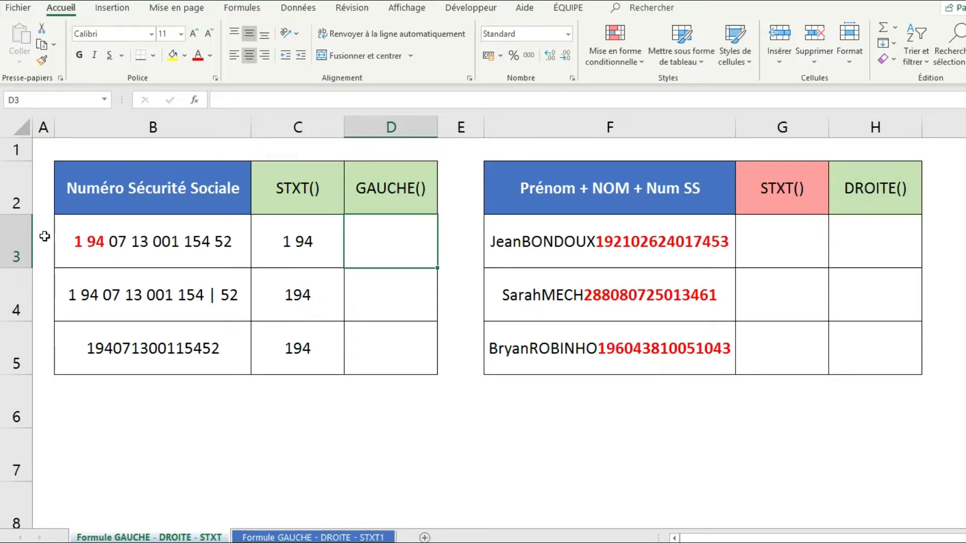
pyautogui.click(295, 248)
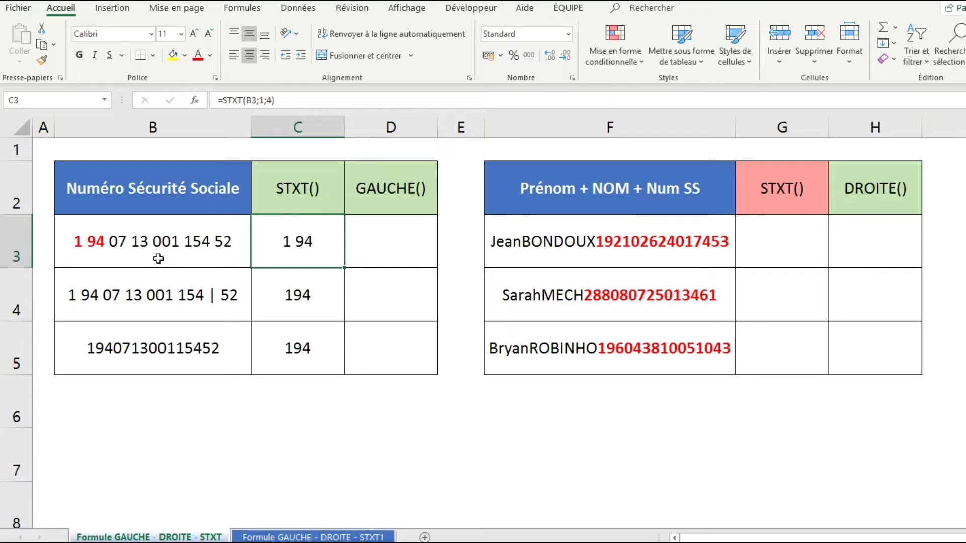
pyautogui.press('Right')
pyautogui.write('=')
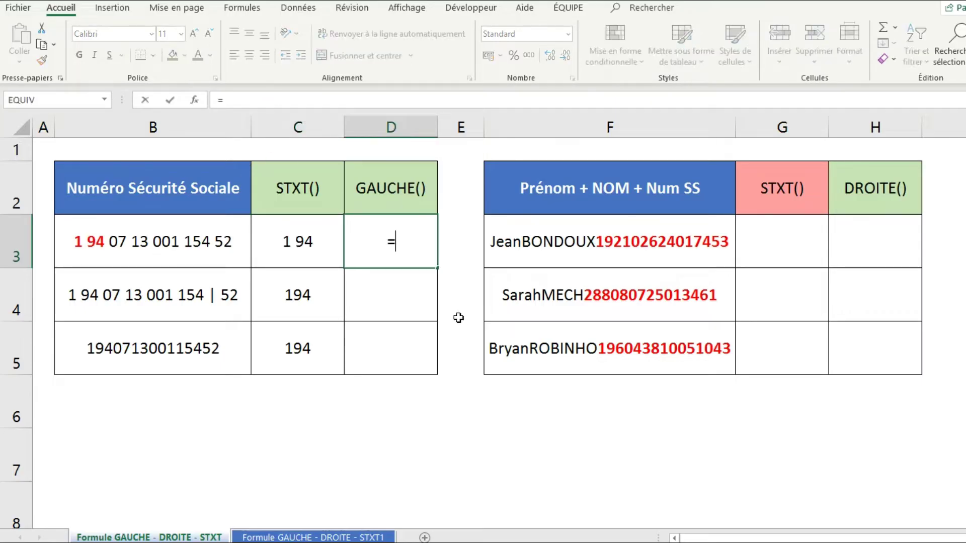
pyautogui.write('GAUCHE(')
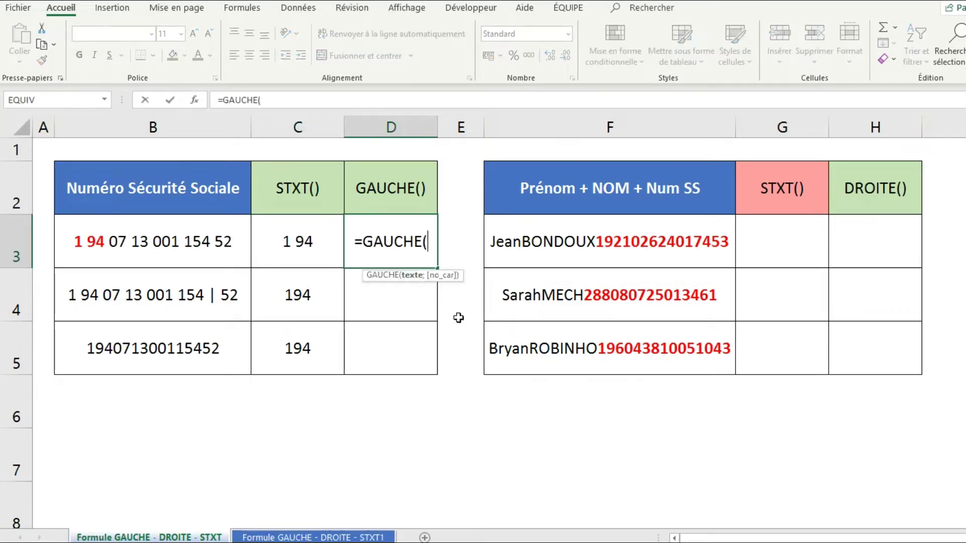
pyautogui.press('Left')
pyautogui.press('Left')
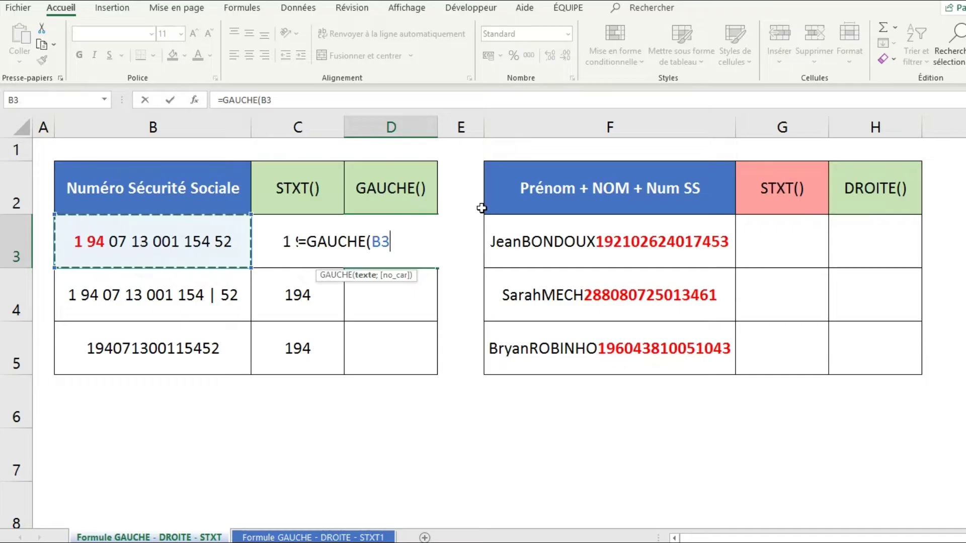
pyautogui.write(';')
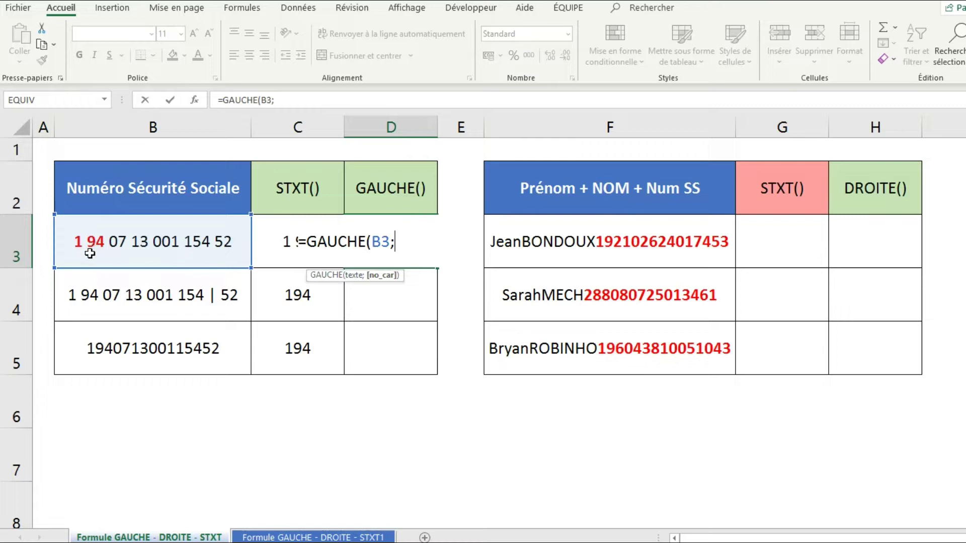
pyautogui.write('4)')
pyautogui.press('Return')
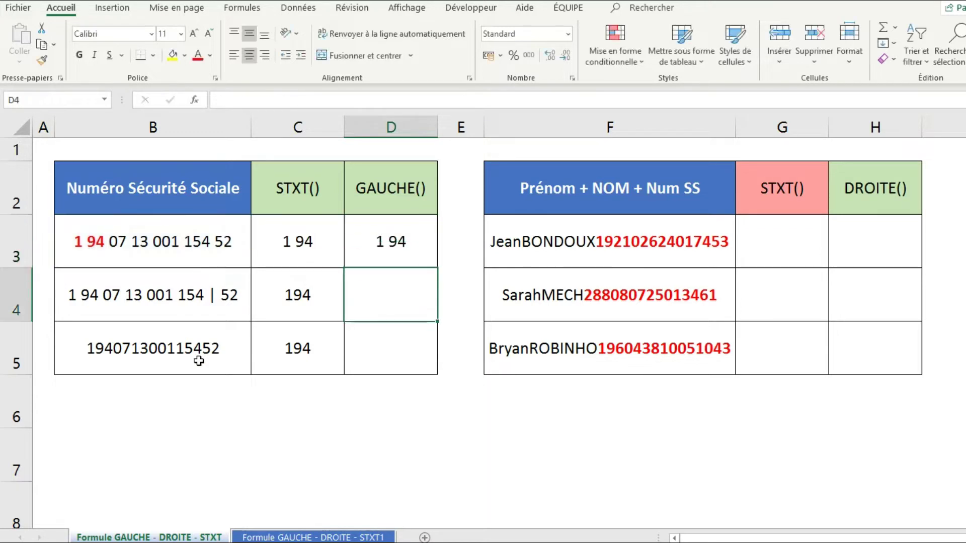
# Step: Enter =GAUCHE(B4;3) in cell D4 and fill it down to D5
pyautogui.click(417, 243)
pyautogui.click(407, 304)
pyautogui.write('=GAUCHE')
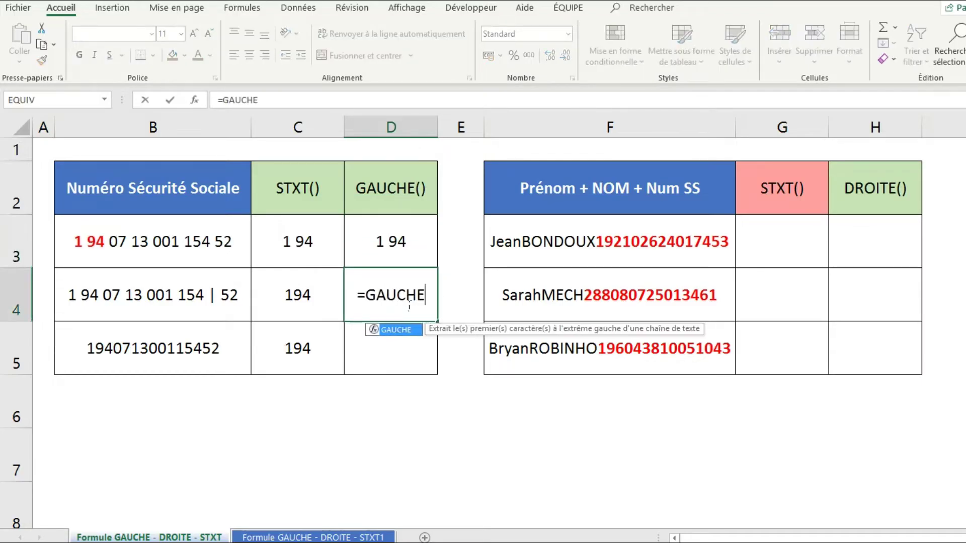
pyautogui.write('(')
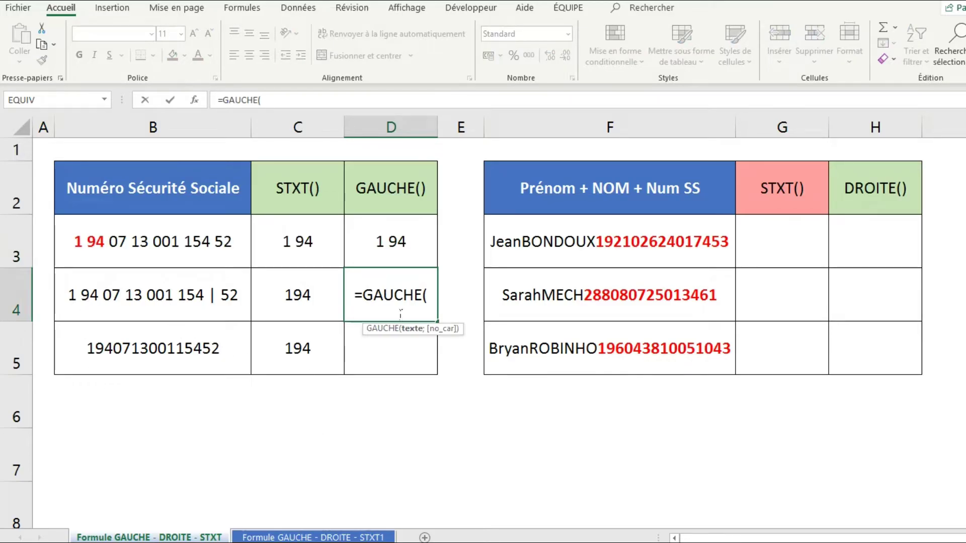
pyautogui.click(154, 297)
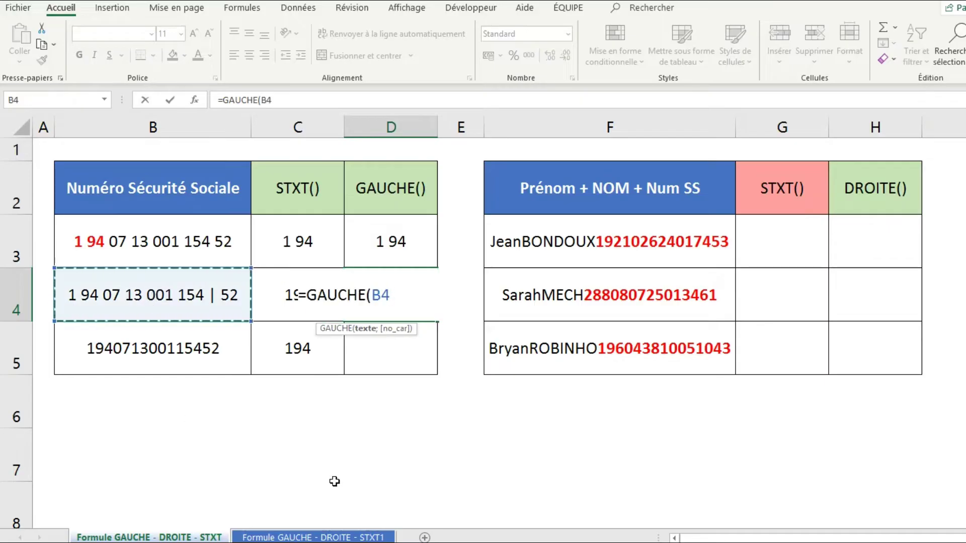
pyautogui.write(';3')
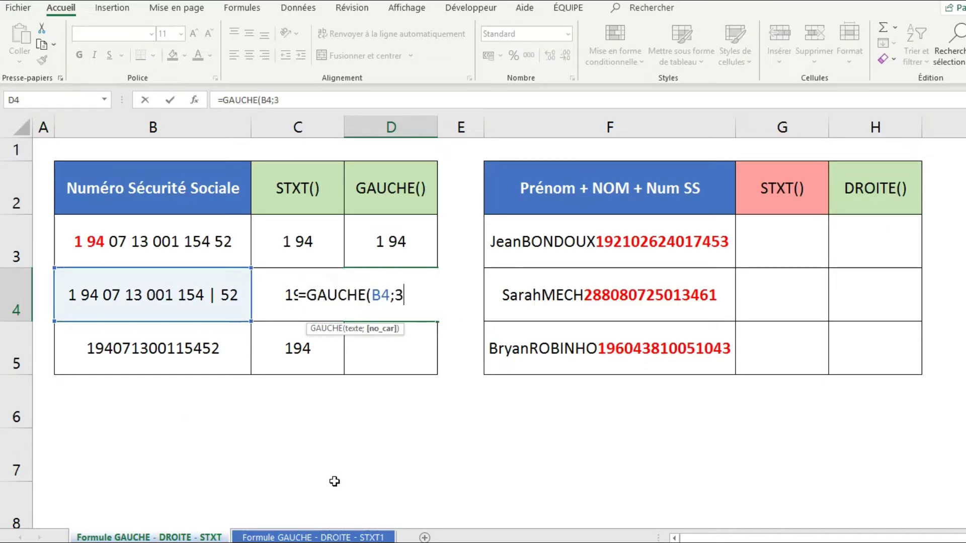
pyautogui.write(')')
pyautogui.press('Return')
pyautogui.moveTo(439, 322); pyautogui.dragTo(439, 372)
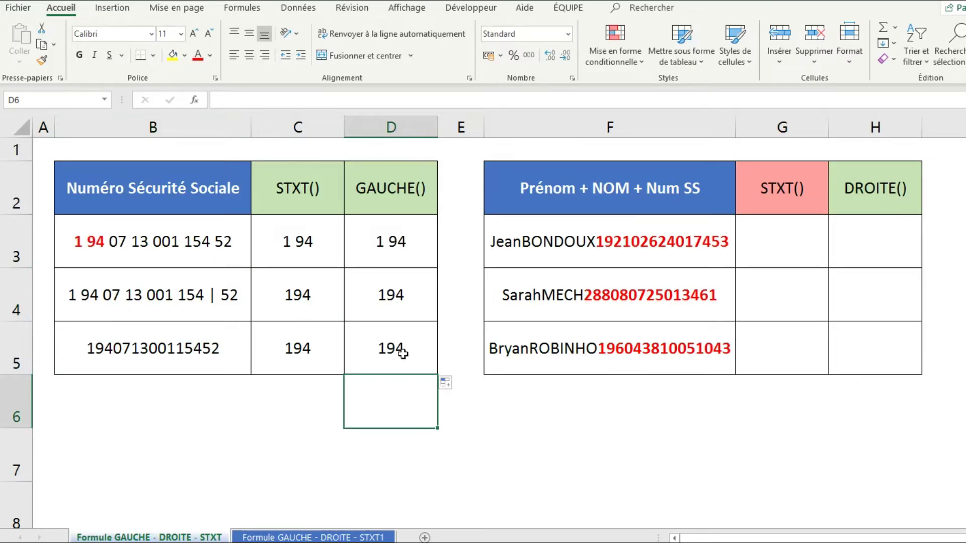
pyautogui.click(391, 247)
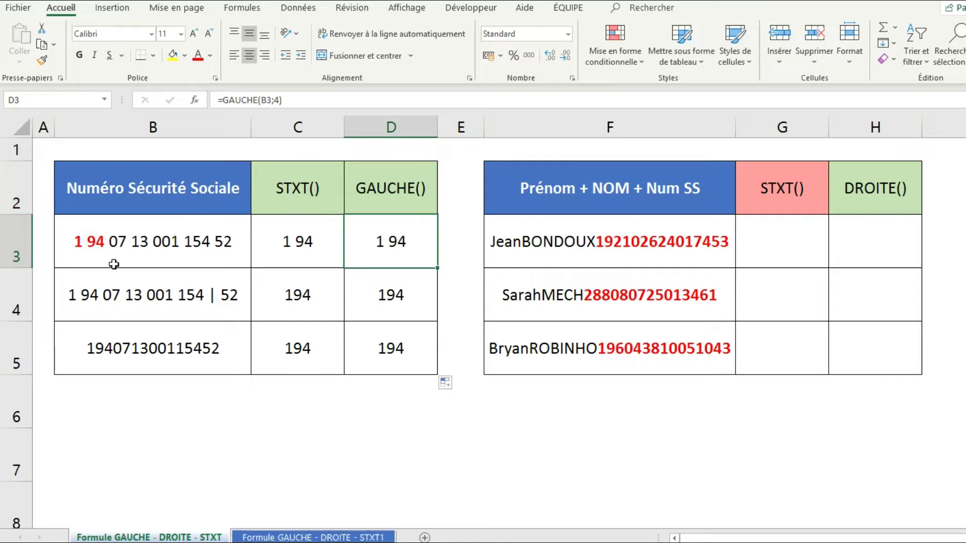
pyautogui.click(133, 255)
# Step: Enter the formula =STXT(F3;12;15) in cell G3 to extract the social security number from F3
pyautogui.click(763, 265)
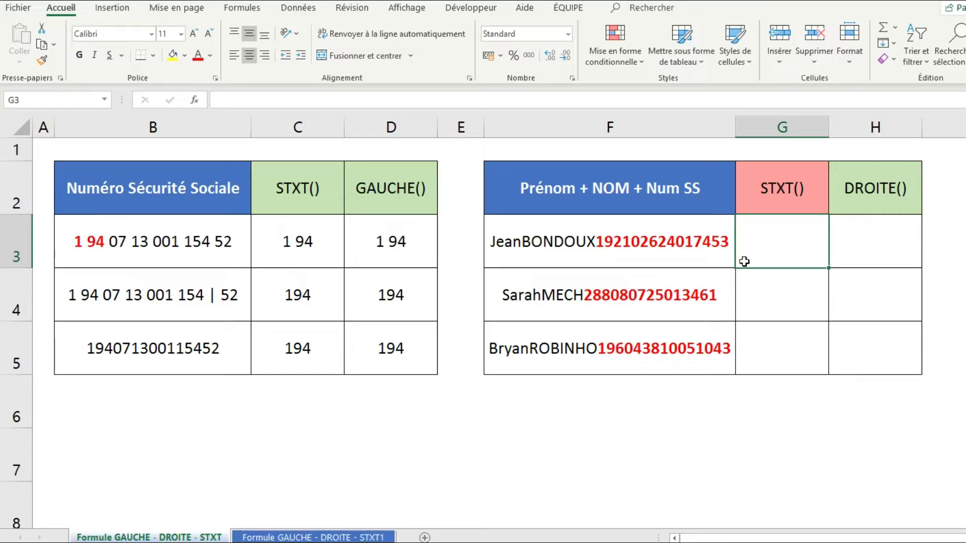
pyautogui.write('=STXT')
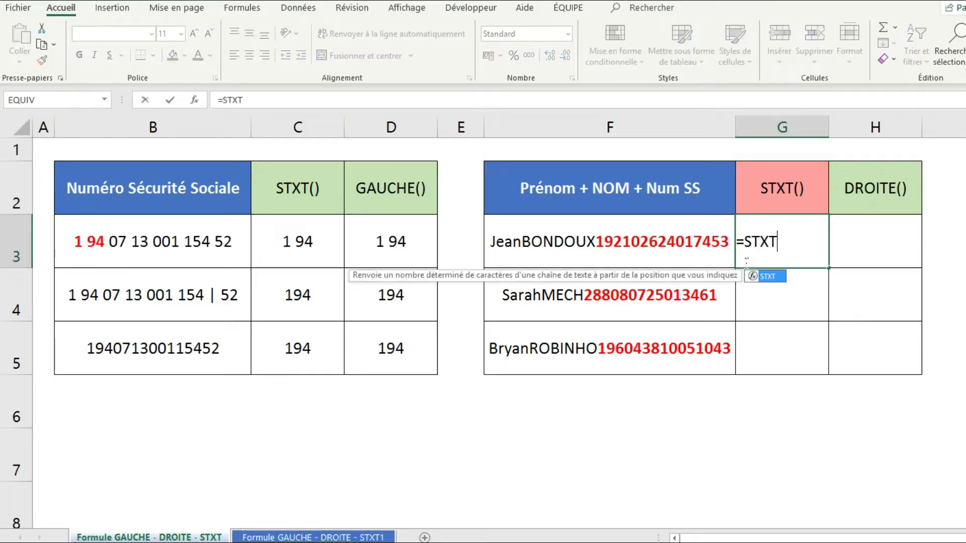
pyautogui.write('(')
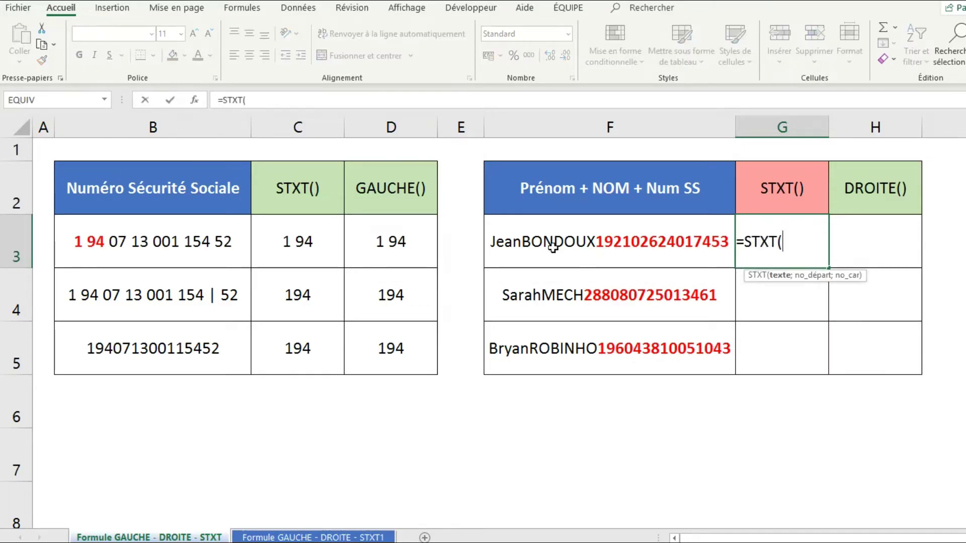
pyautogui.click(596, 246)
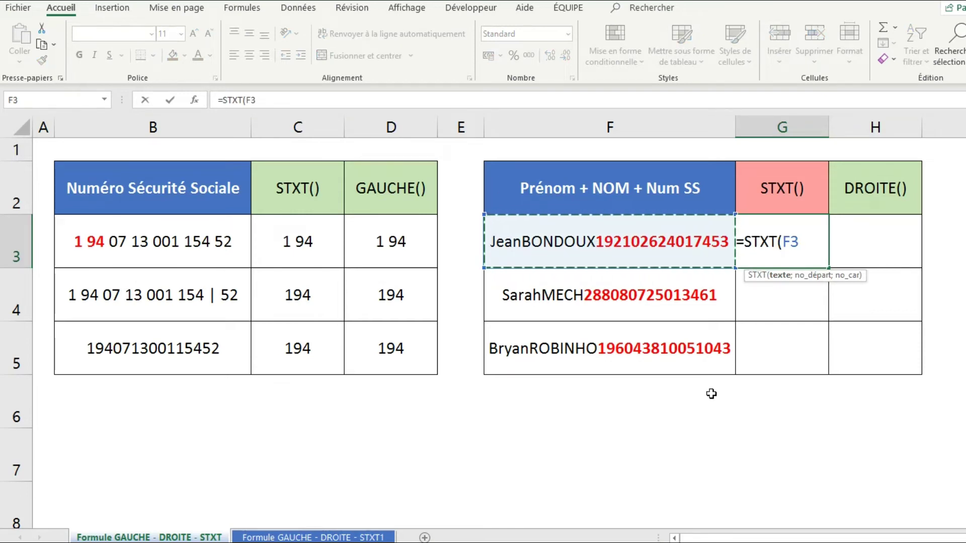
pyautogui.write(';')
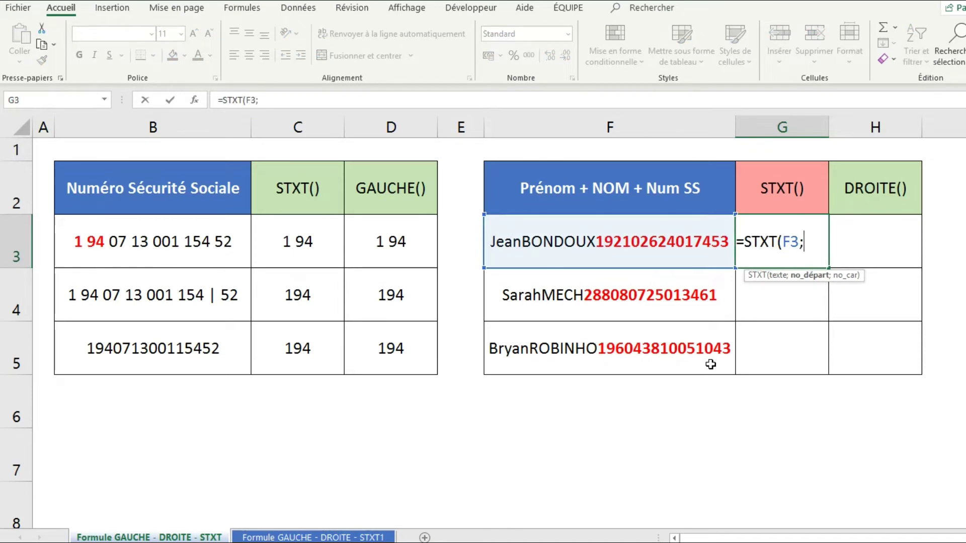
pyautogui.write('12;15')
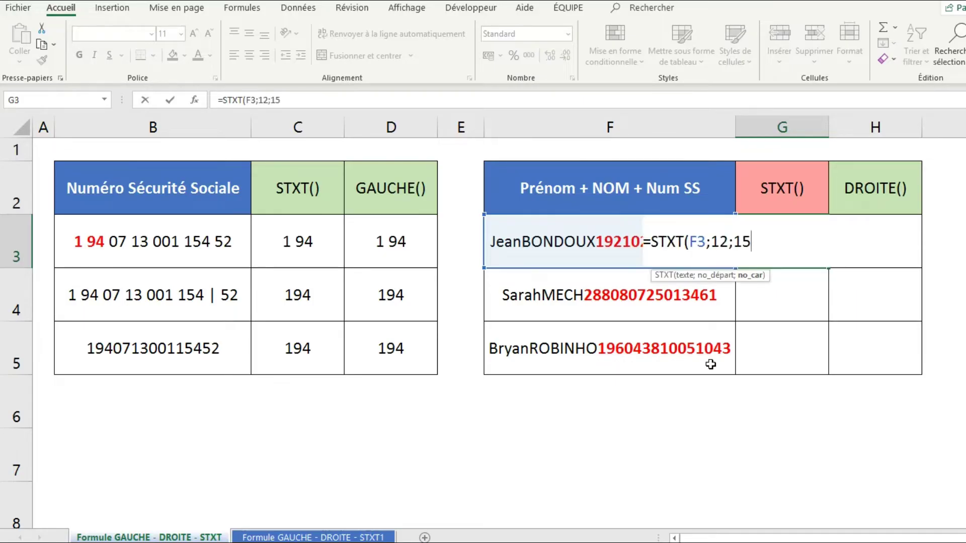
pyautogui.write(')')
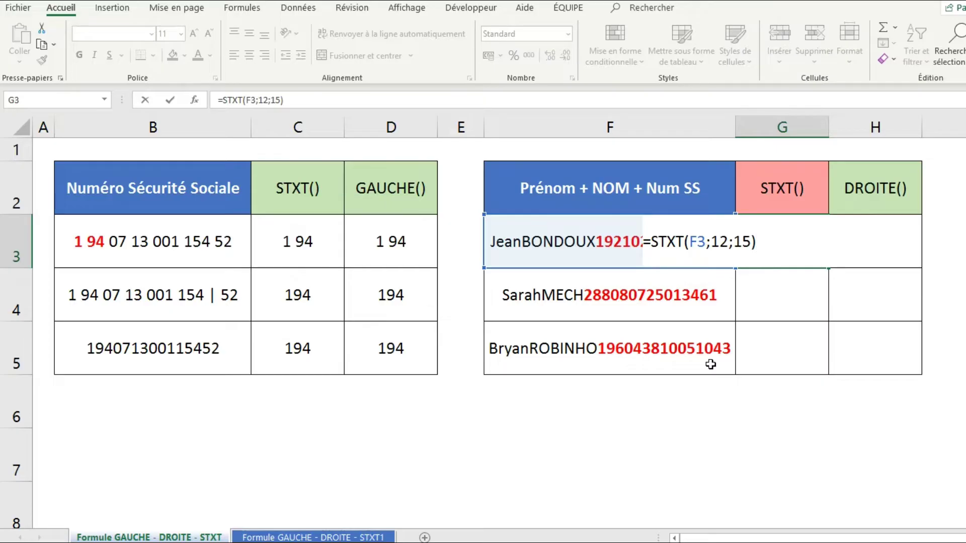
pyautogui.press('Return')
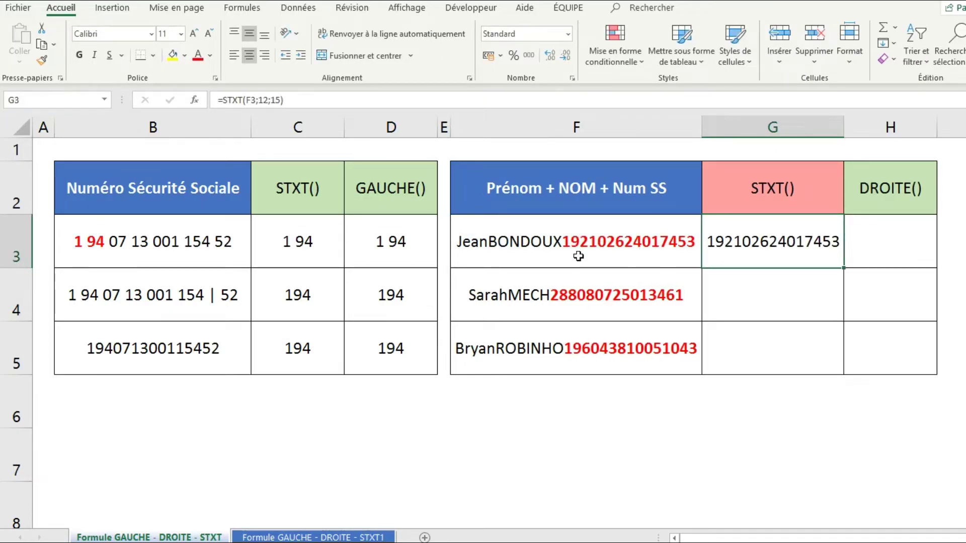
# Step: Fill the STXT formula from G3 down to G5 and check the start position used in G3
pyautogui.doubleClick(846, 274)
pyautogui.click(774, 291)
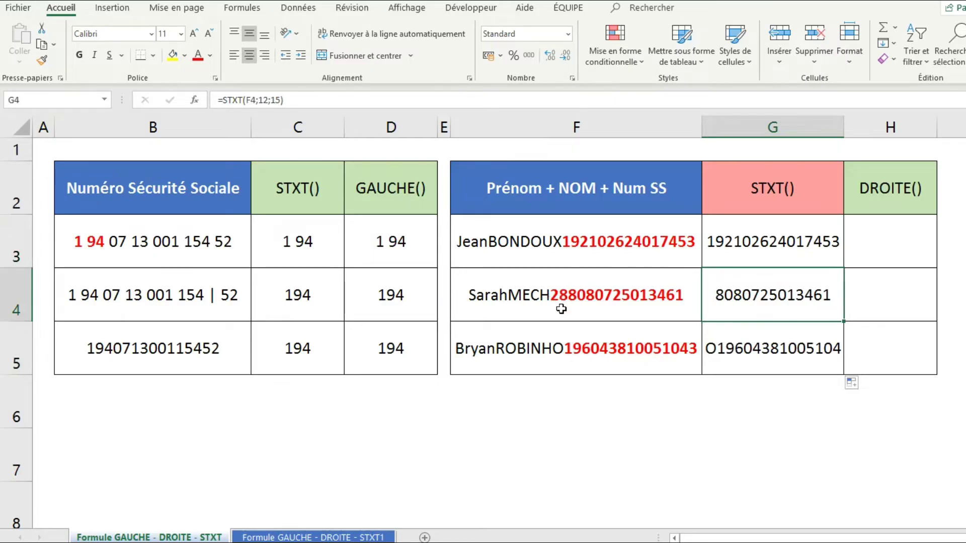
pyautogui.click(773, 260)
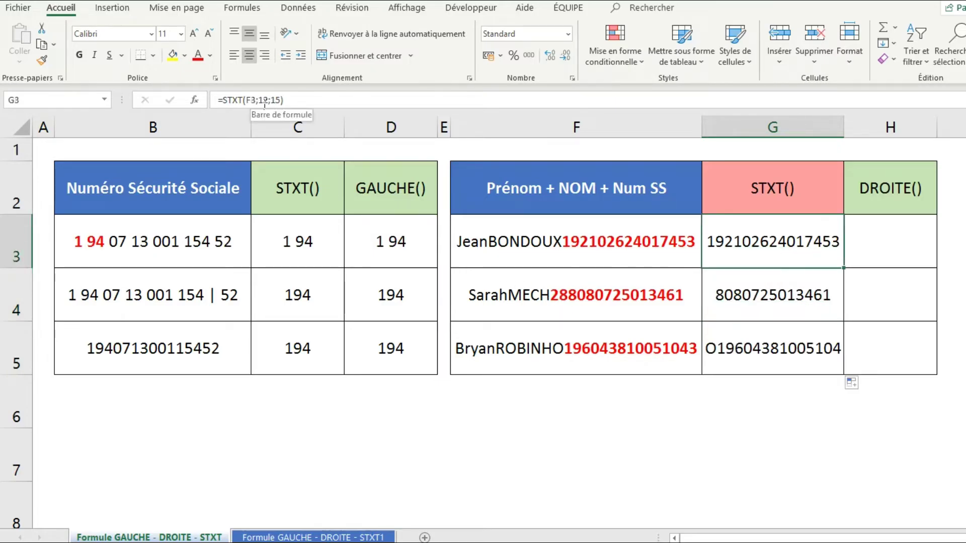
pyautogui.press('F2')
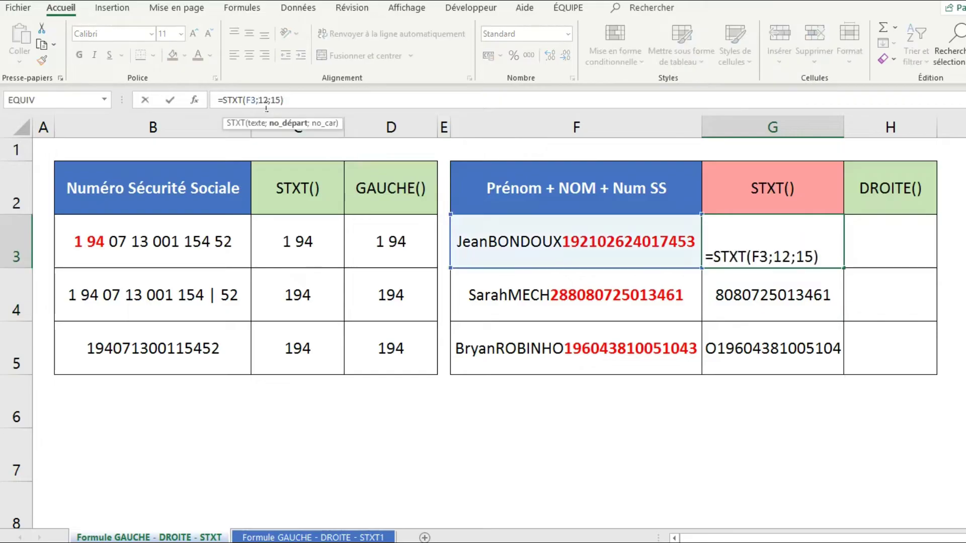
pyautogui.click(785, 258)
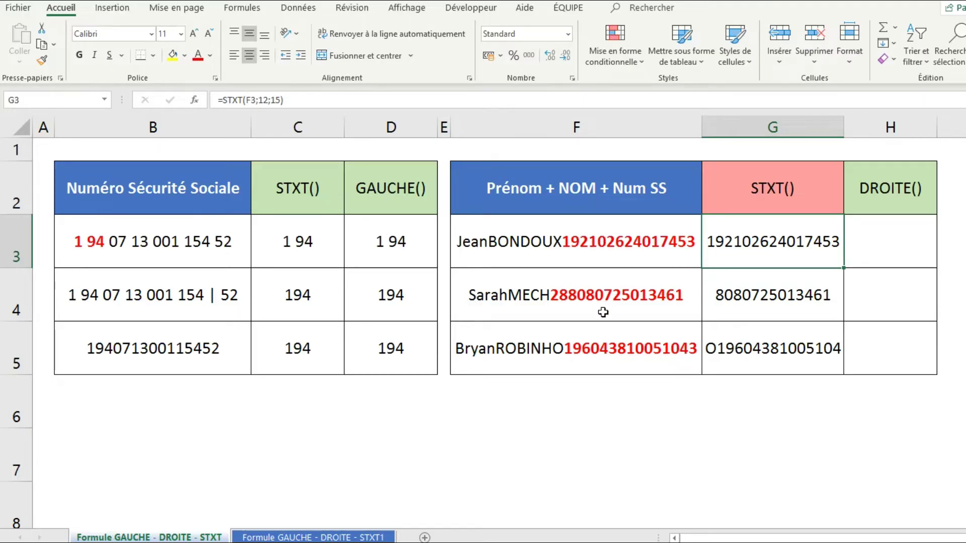
# Step: Enter =DROITE(F3;15) in cell H3 and fill it down the DROITE() column to extract the social security numbers
pyautogui.press('Right')
pyautogui.write('=')
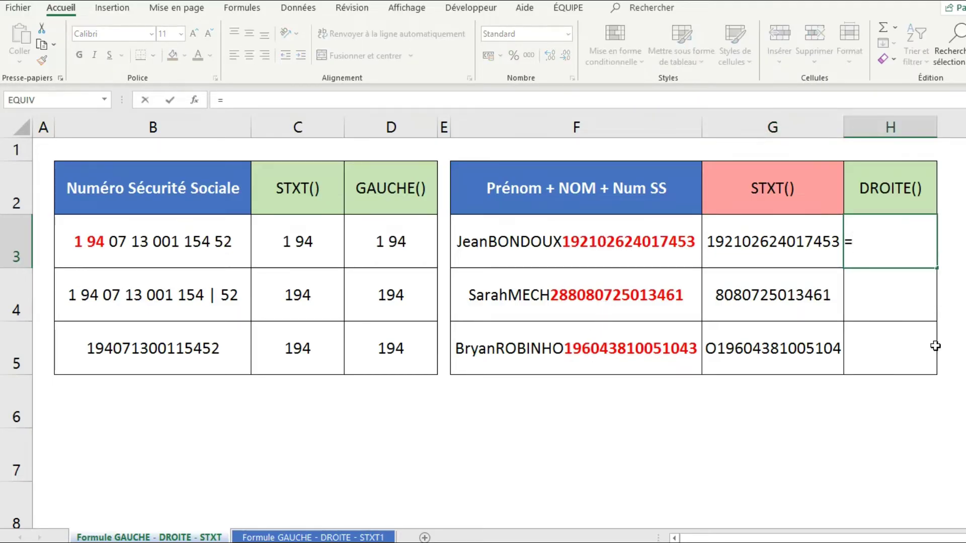
pyautogui.write('DROITE(')
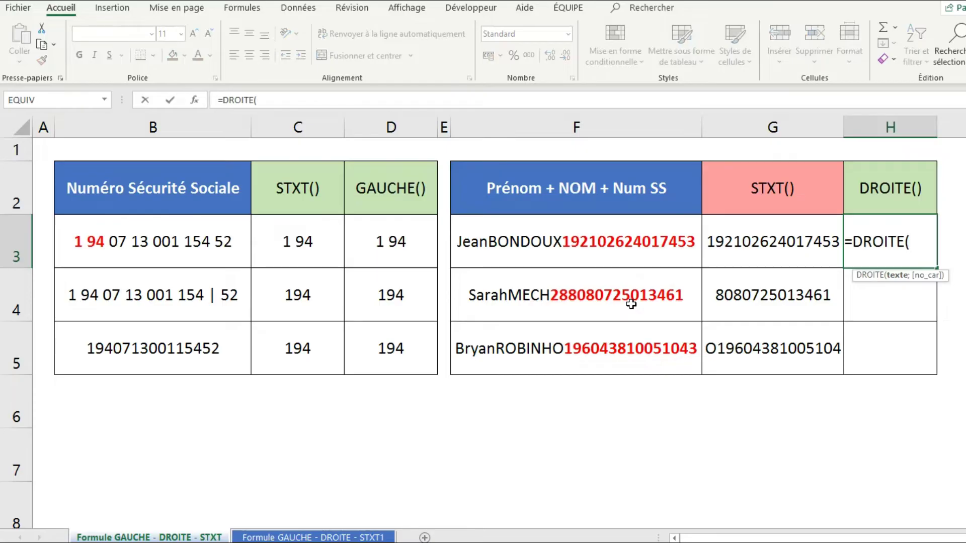
pyautogui.click(572, 255)
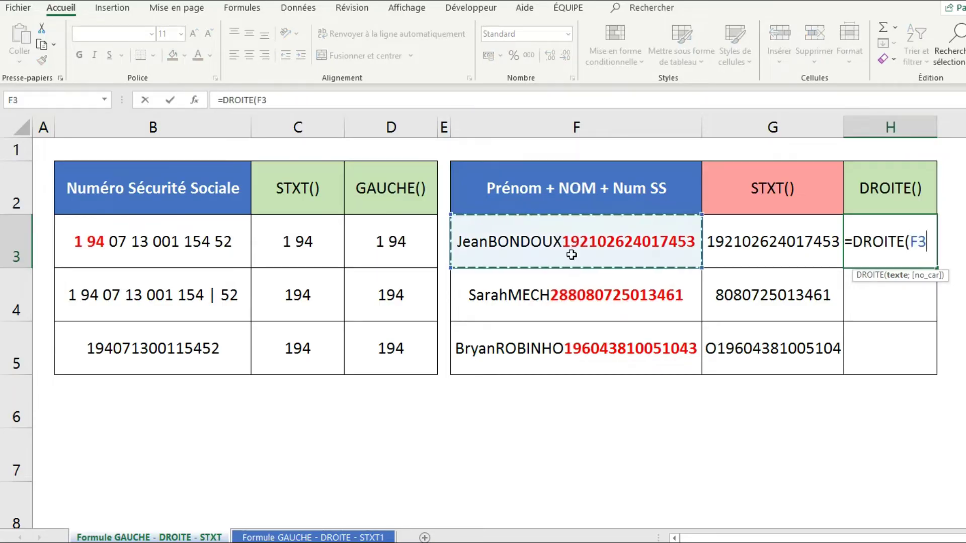
pyautogui.write(';')
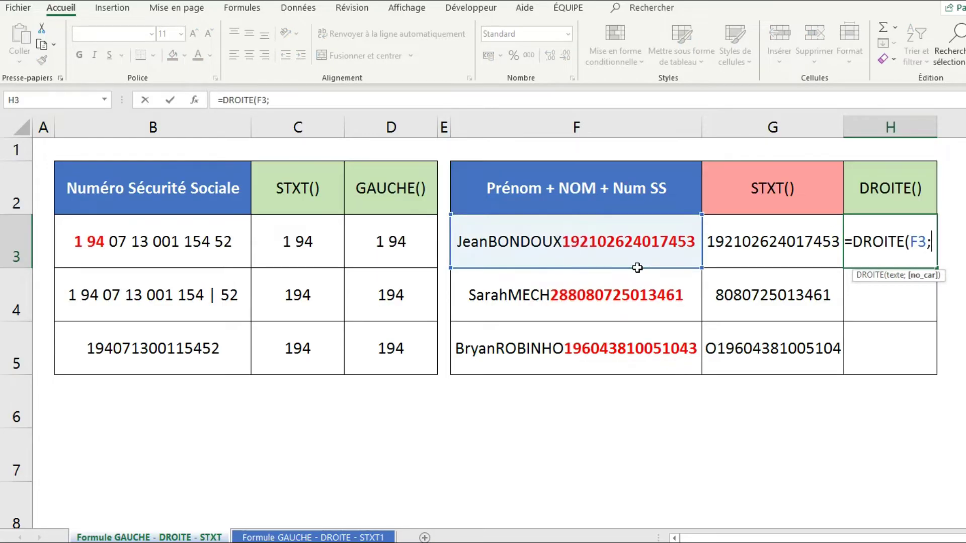
pyautogui.write('15')
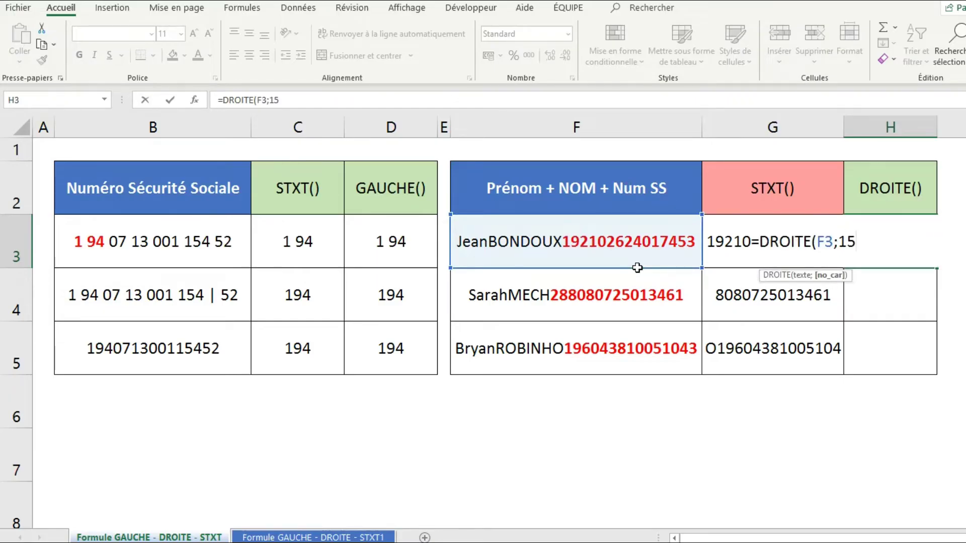
pyautogui.write(')')
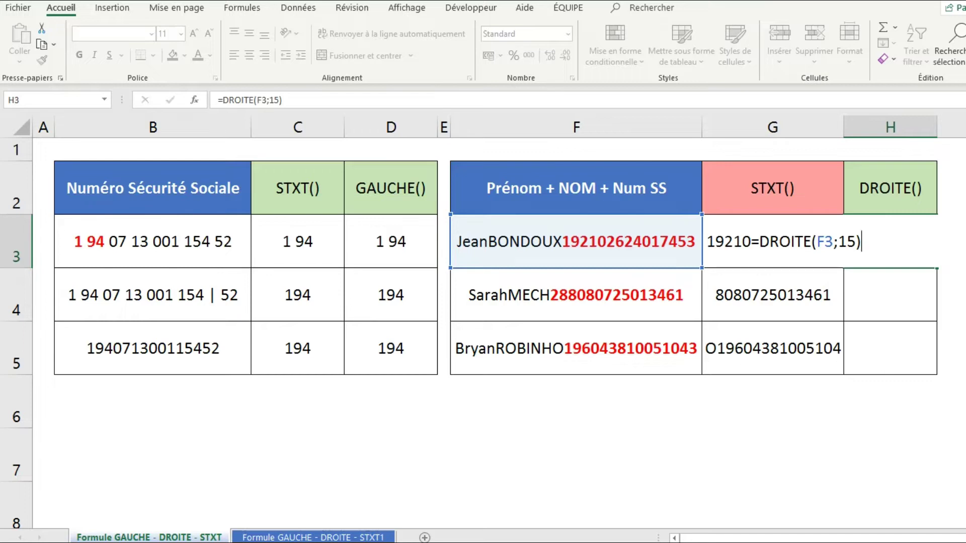
pyautogui.press('Return')
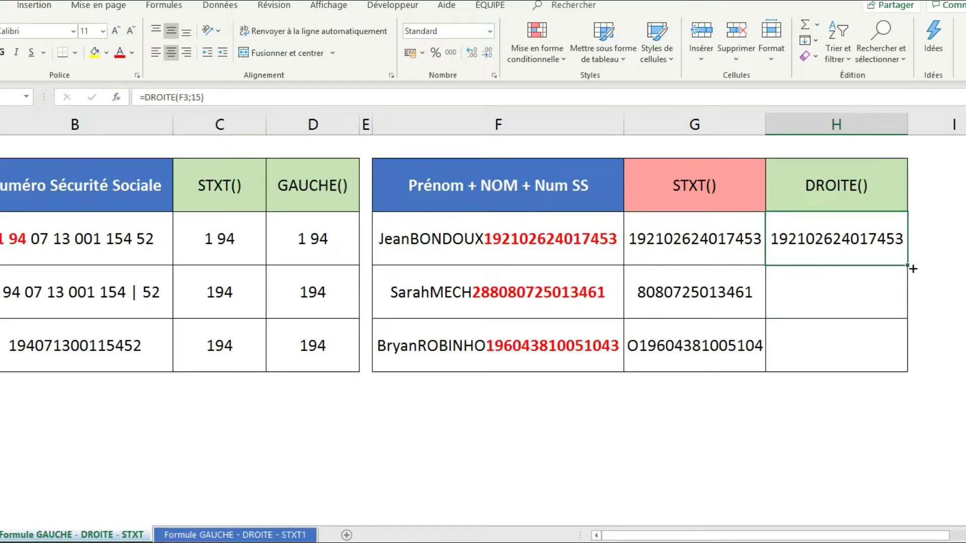
pyautogui.doubleClick(909, 265)
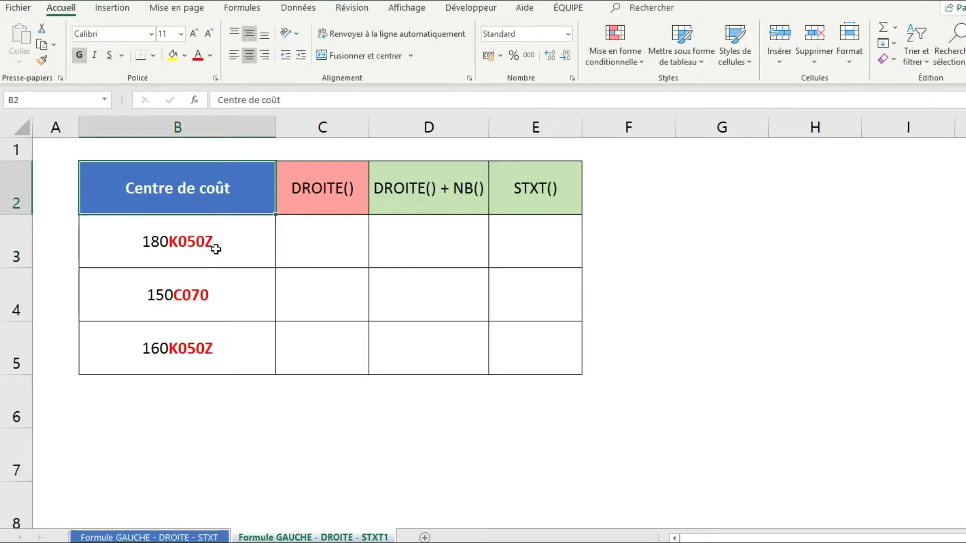
# Step: Compare the structure and length of the cost centre codes in B3 to B5 on the second sheet
pyautogui.click(216, 249)
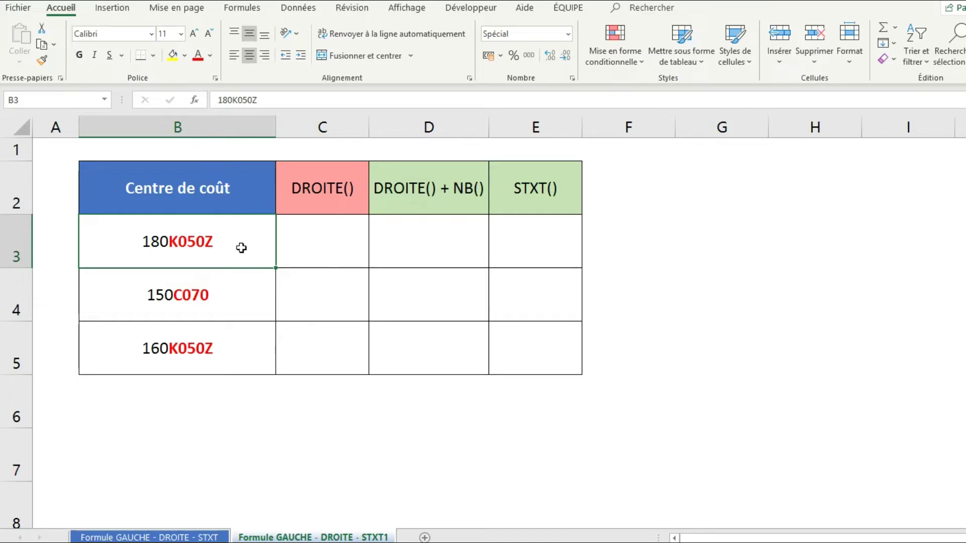
pyautogui.click(241, 298)
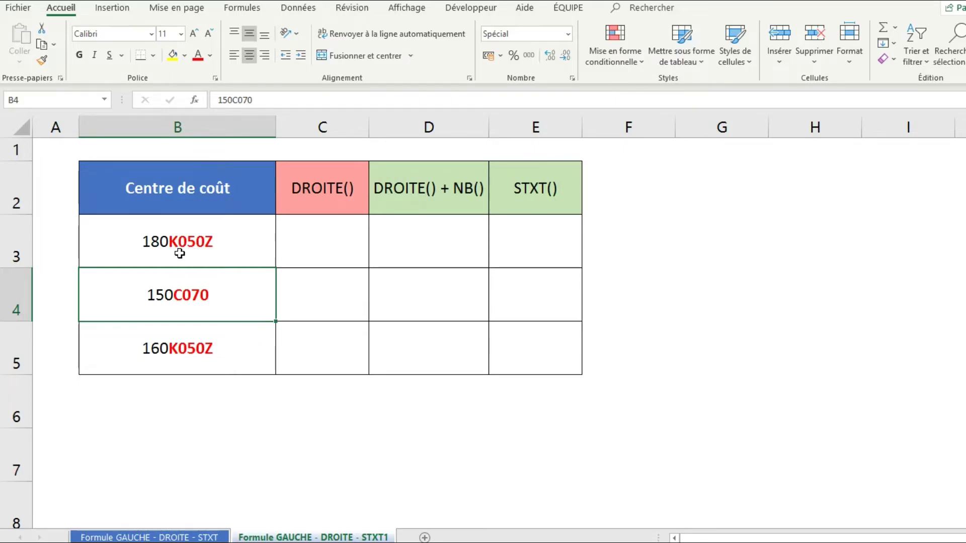
pyautogui.click(189, 358)
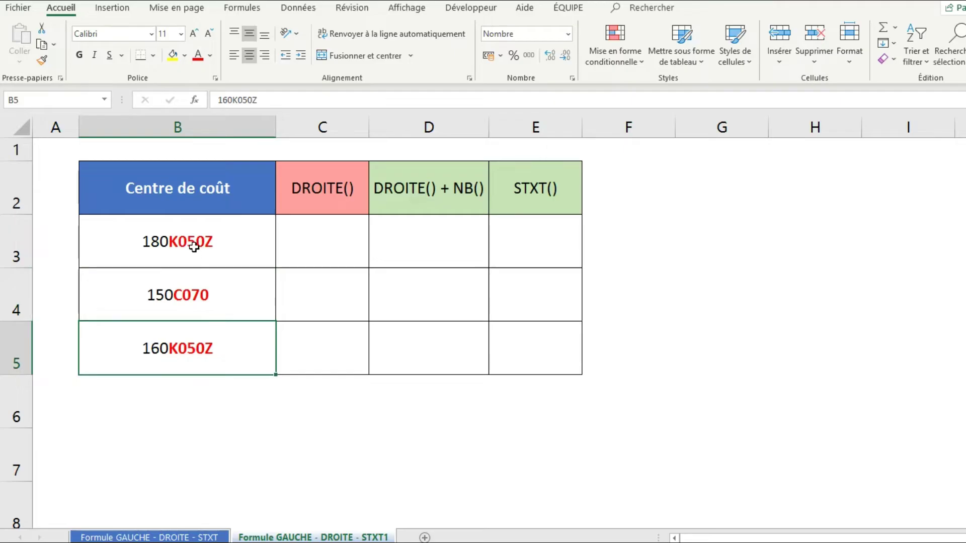
pyautogui.click(189, 299)
pyautogui.click(208, 263)
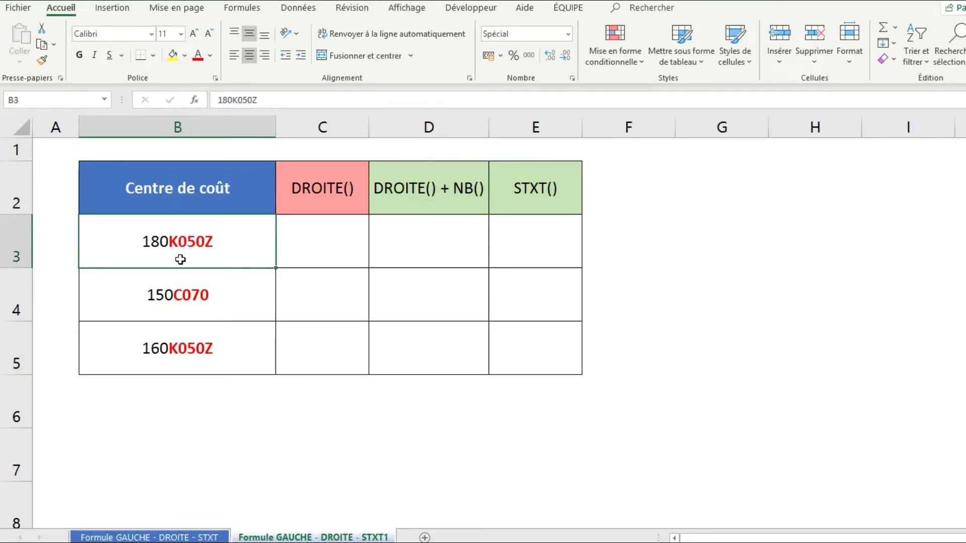
pyautogui.click(204, 308)
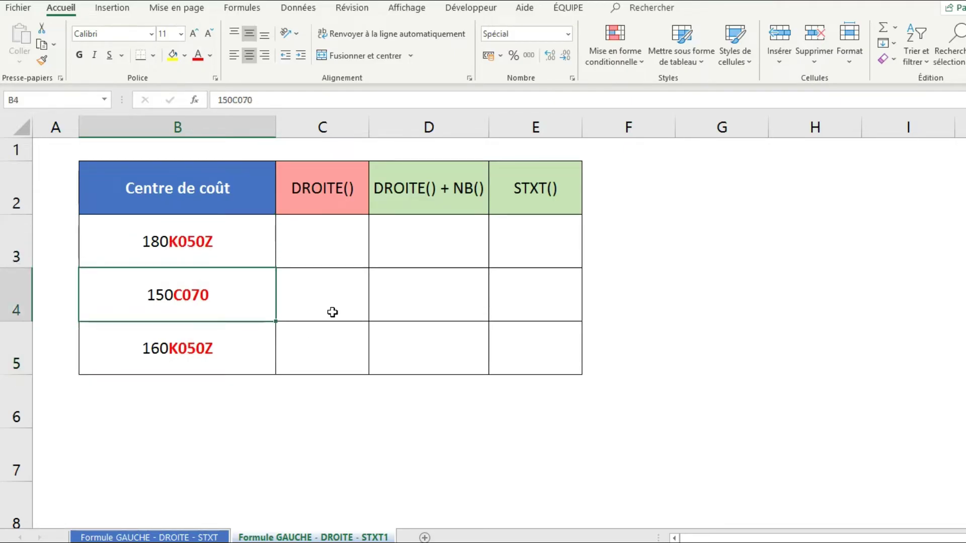
# Step: Enter =DROITE(B3;5) in C3, fill it down to C5 and check the extracted codes in C4 and C3
pyautogui.click(330, 252)
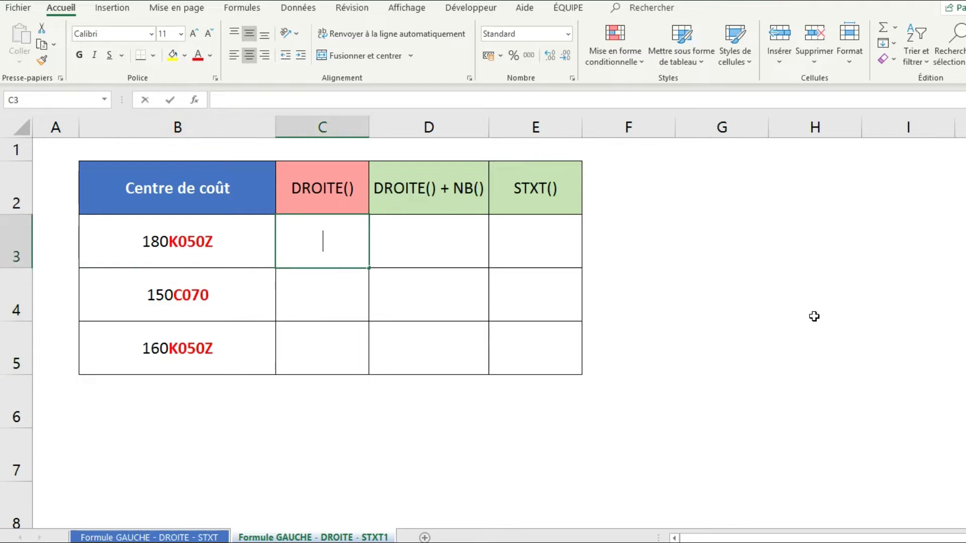
pyautogui.write('=DROITE(')
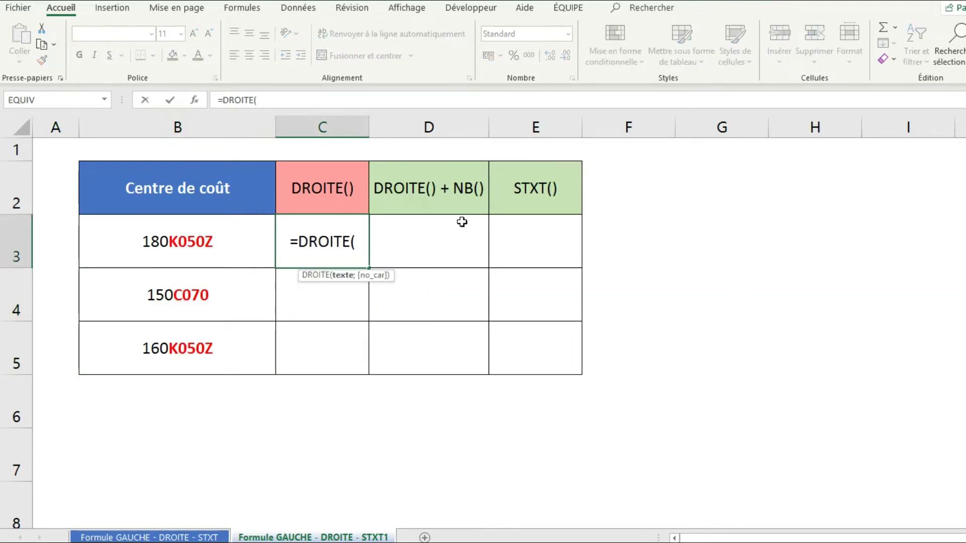
pyautogui.click(153, 244)
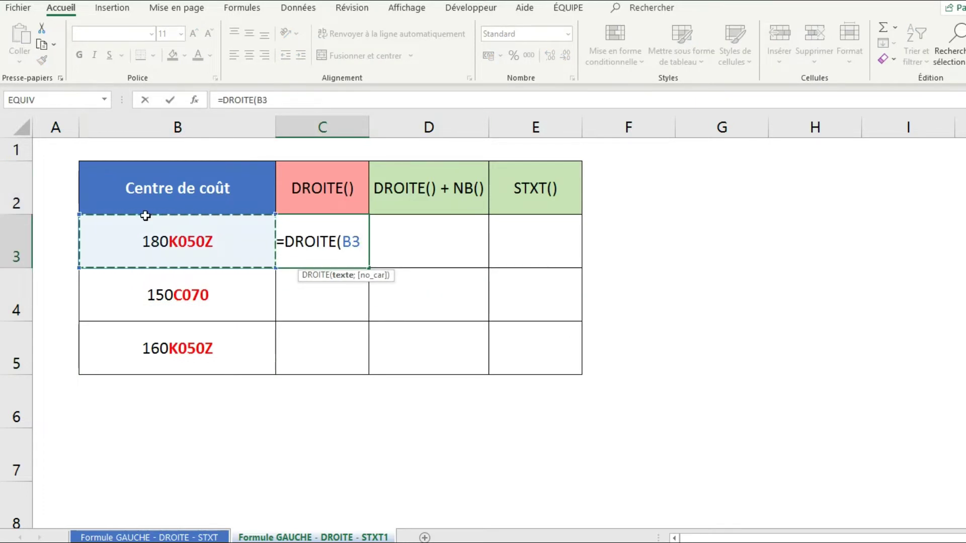
pyautogui.write(';')
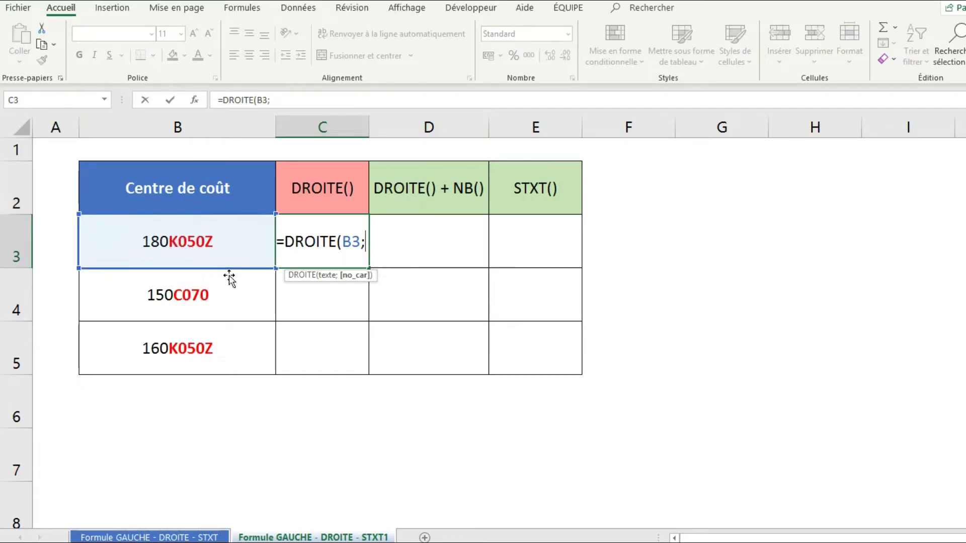
pyautogui.write('5)')
pyautogui.hotkey('ctrl', 'Return')
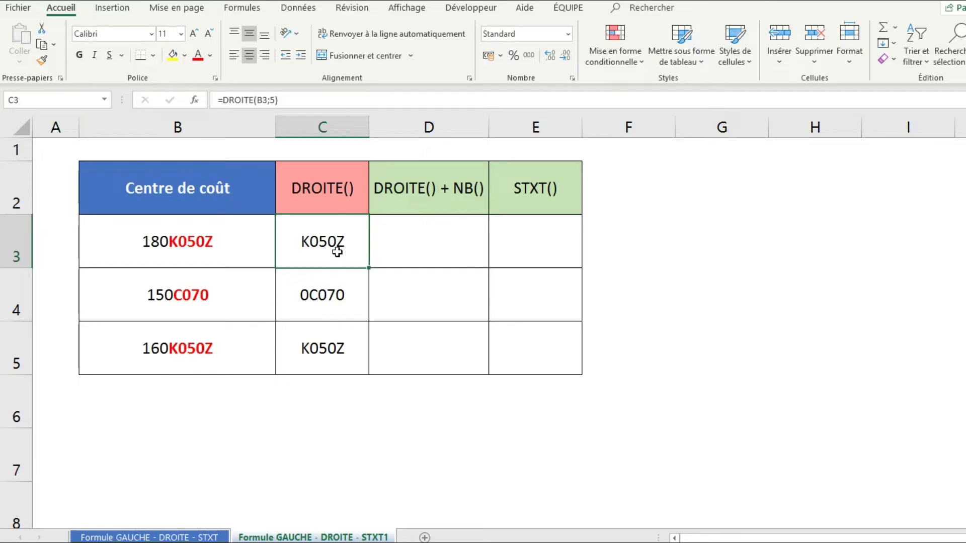
pyautogui.click(332, 295)
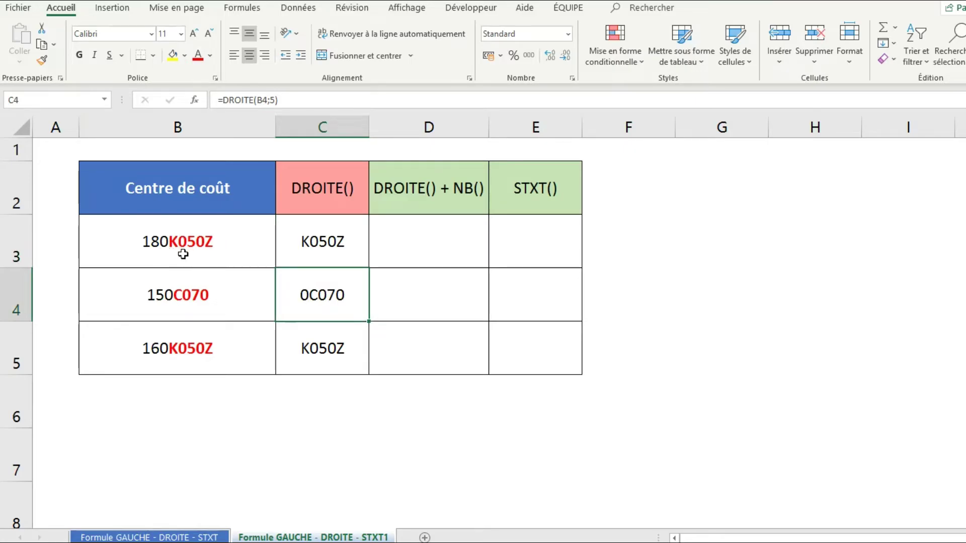
pyautogui.click(338, 259)
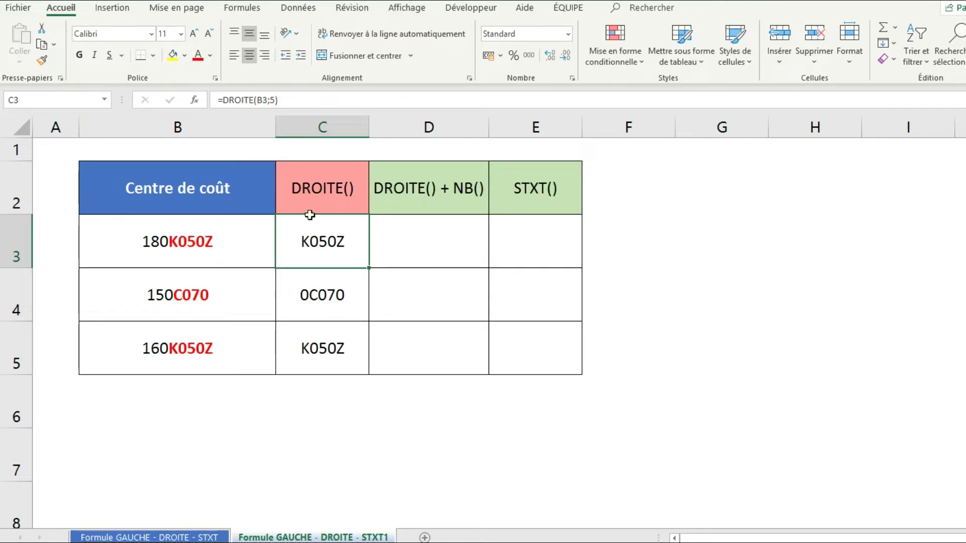
# Step: Enter =DROITE(B3;NBCAR(B3)-3) in D3 to extract everything after the first three characters of the cost centre code
pyautogui.click(438, 251)
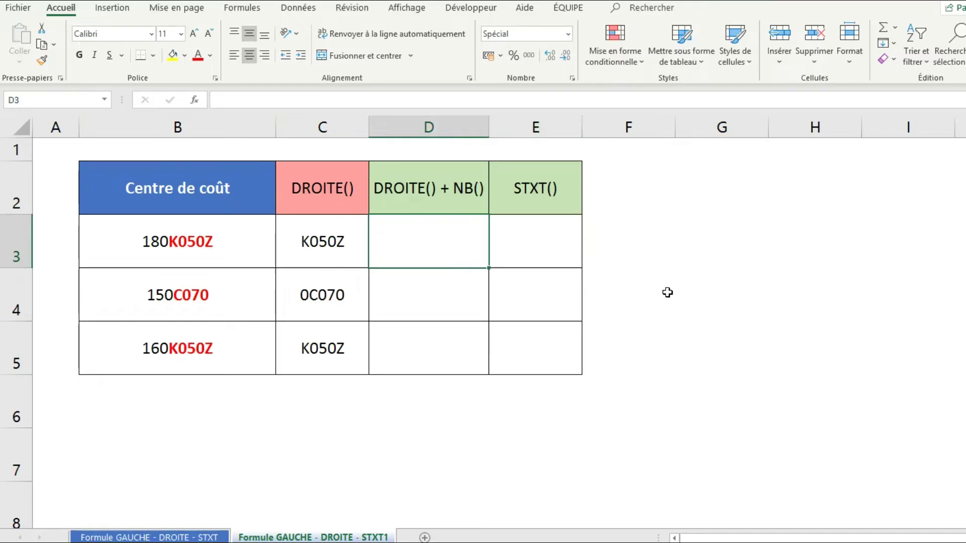
pyautogui.click(550, 233)
pyautogui.click(429, 264)
pyautogui.write('=DROITE(')
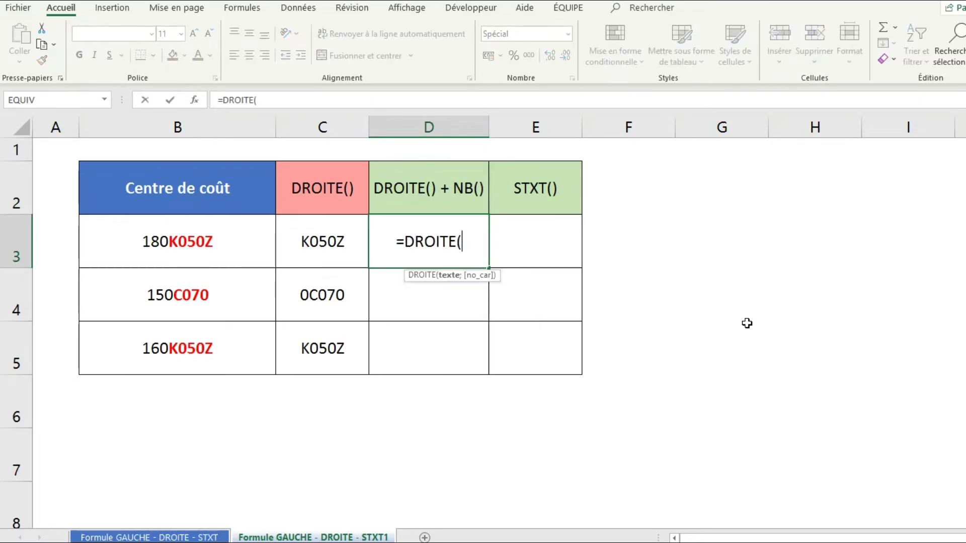
pyautogui.click(177, 251)
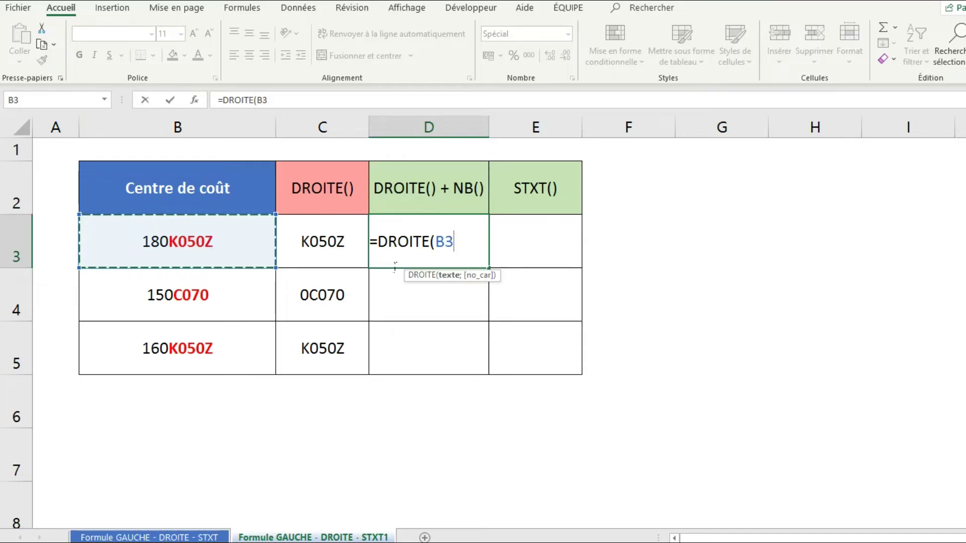
pyautogui.write(';')
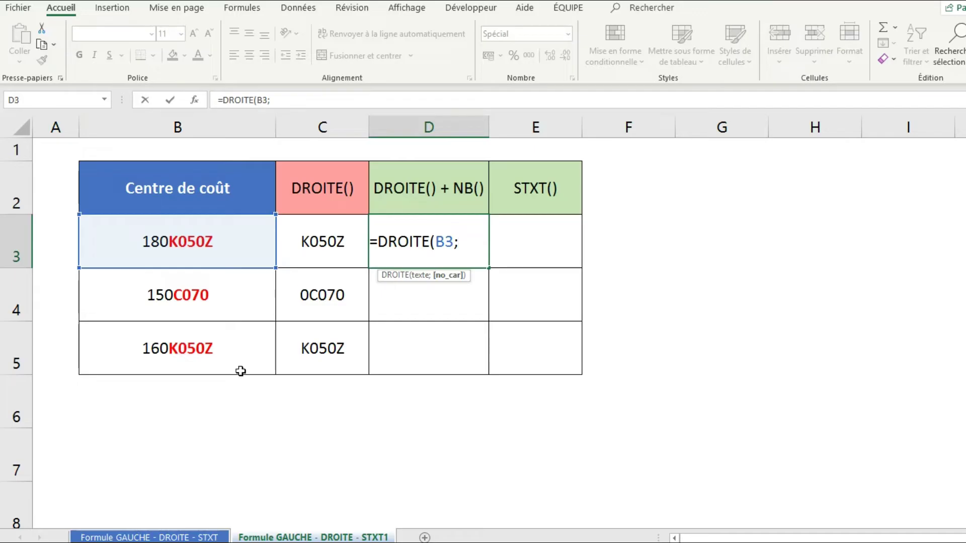
pyautogui.write('NBCAR(')
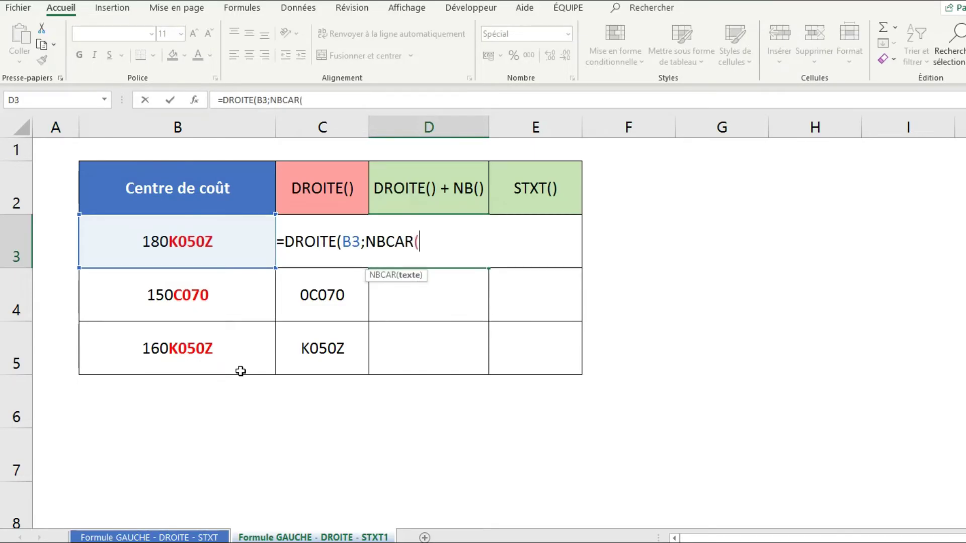
pyautogui.click(160, 250)
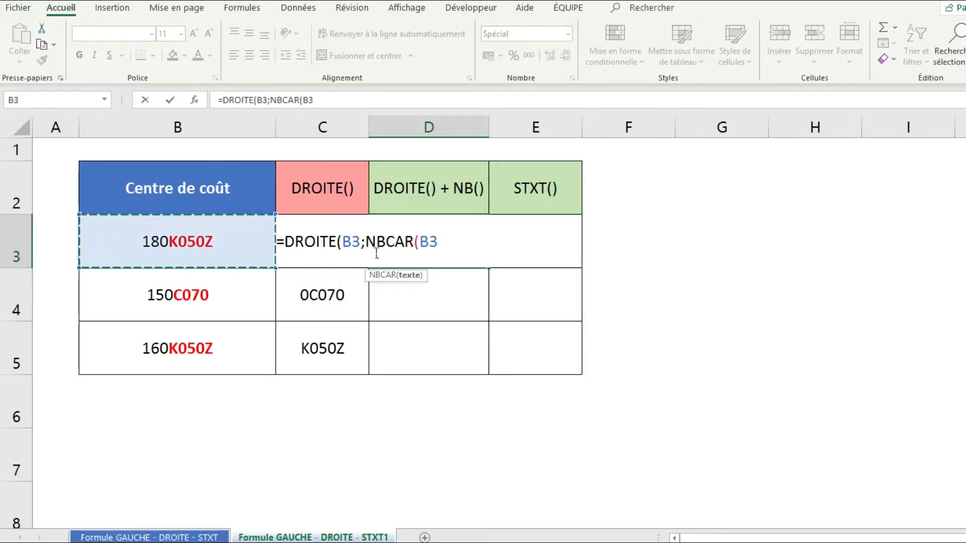
pyautogui.write(')-')
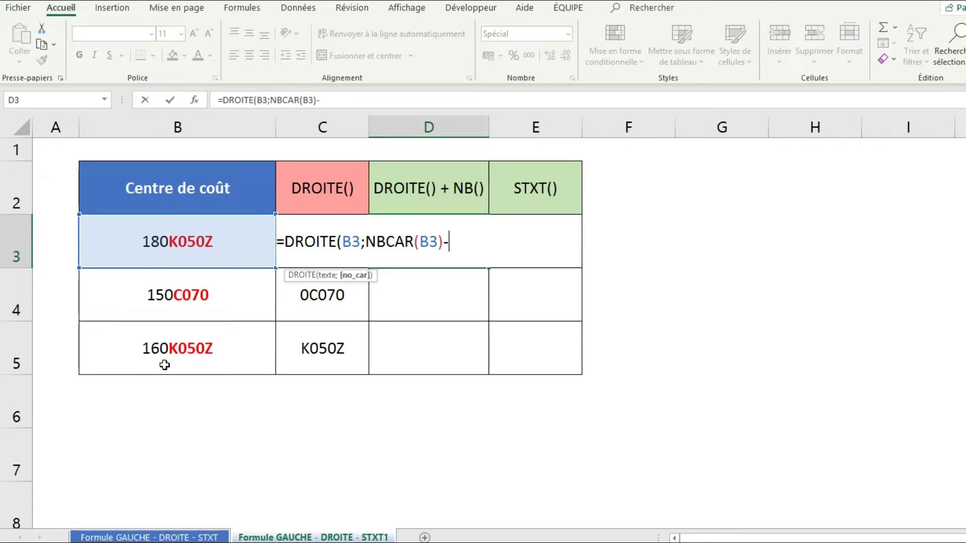
pyautogui.write('3)')
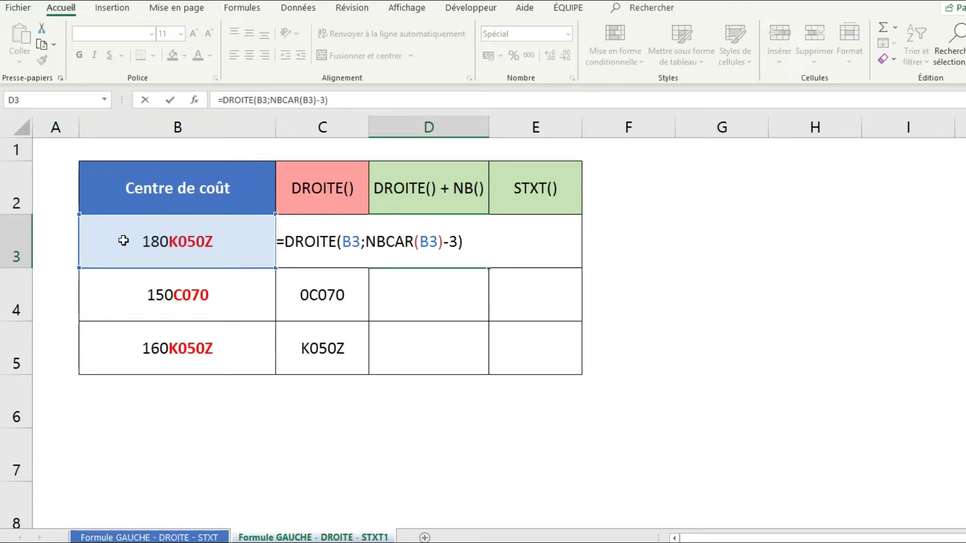
pyautogui.click(365, 241)
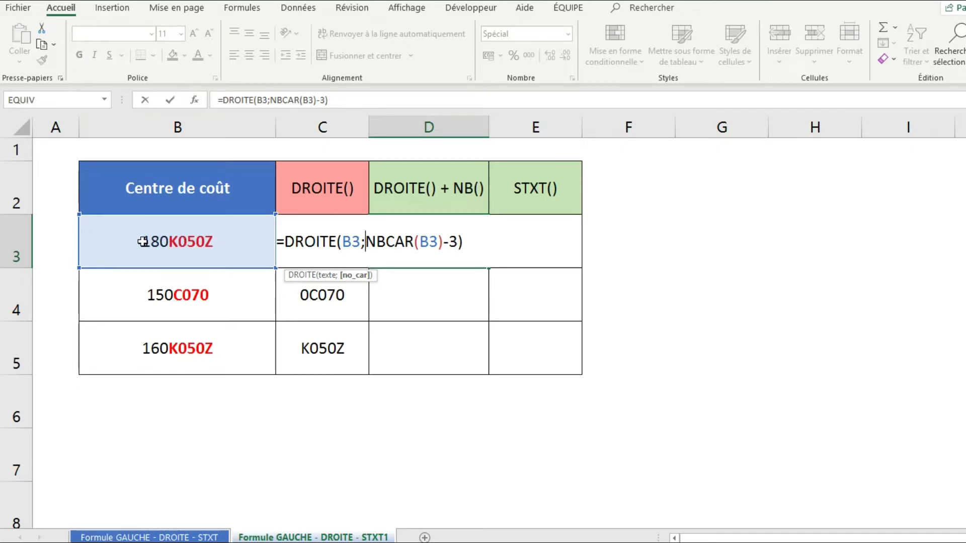
pyautogui.click(471, 245)
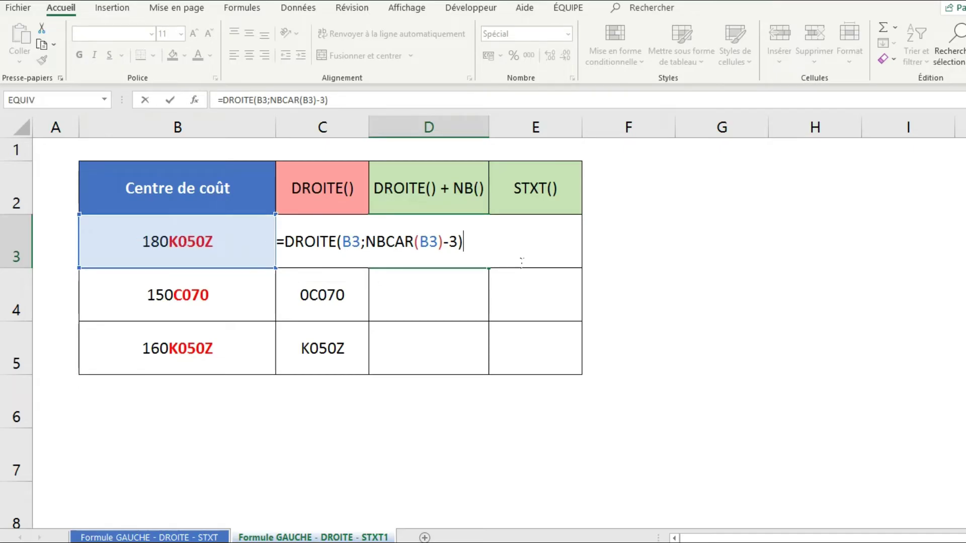
pyautogui.press('Return')
# Step: Fill the DROITE and NBCAR formula from D3 down to D5 and review its references in D3 and D4
pyautogui.click(480, 252)
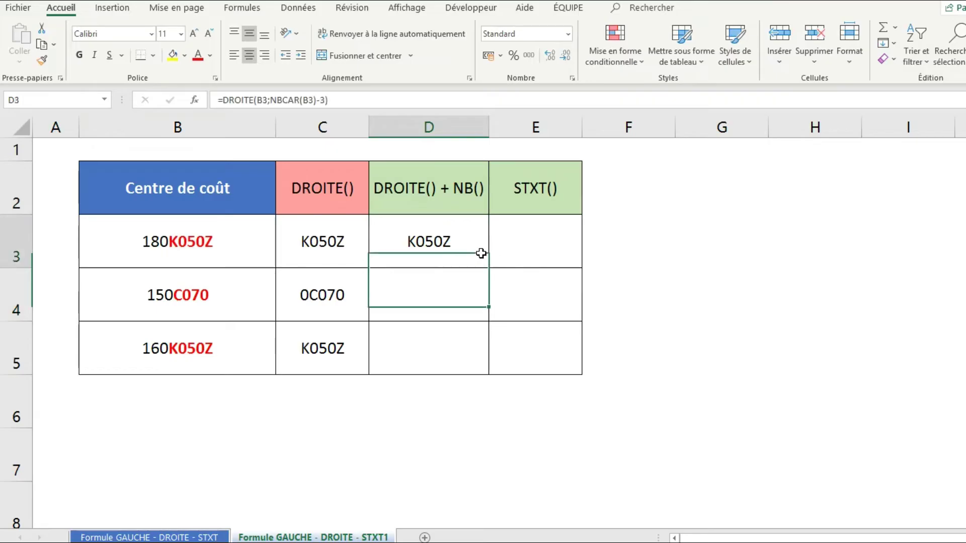
pyautogui.doubleClick(495, 276)
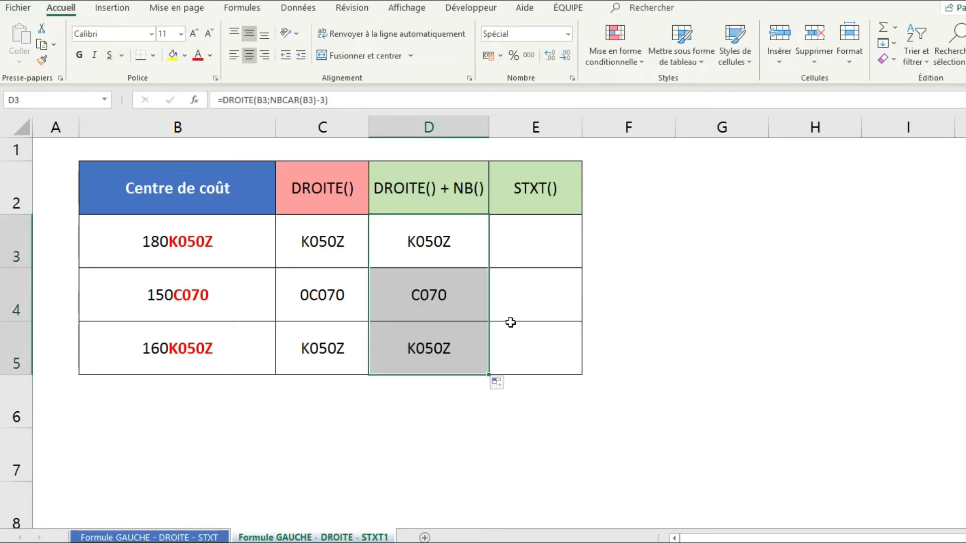
pyautogui.click(447, 265)
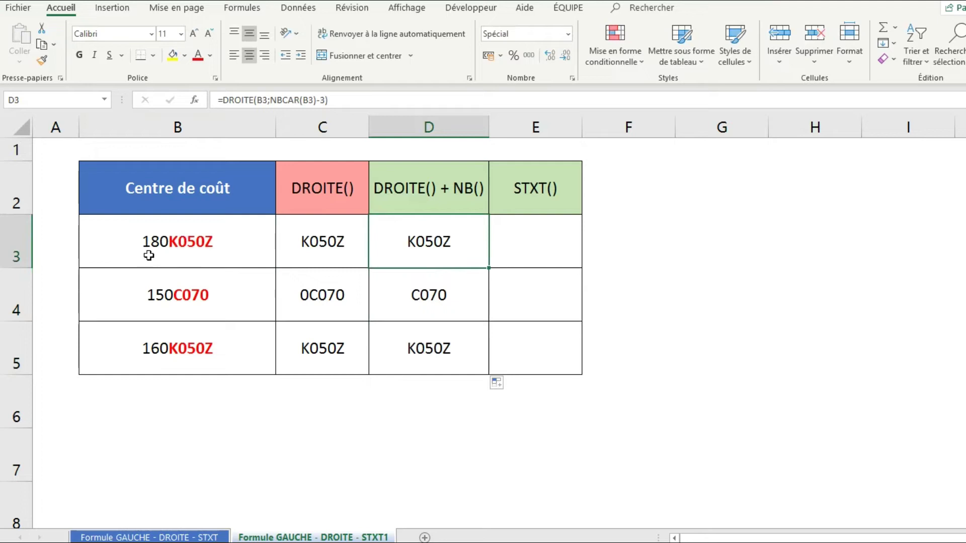
pyautogui.click(277, 100)
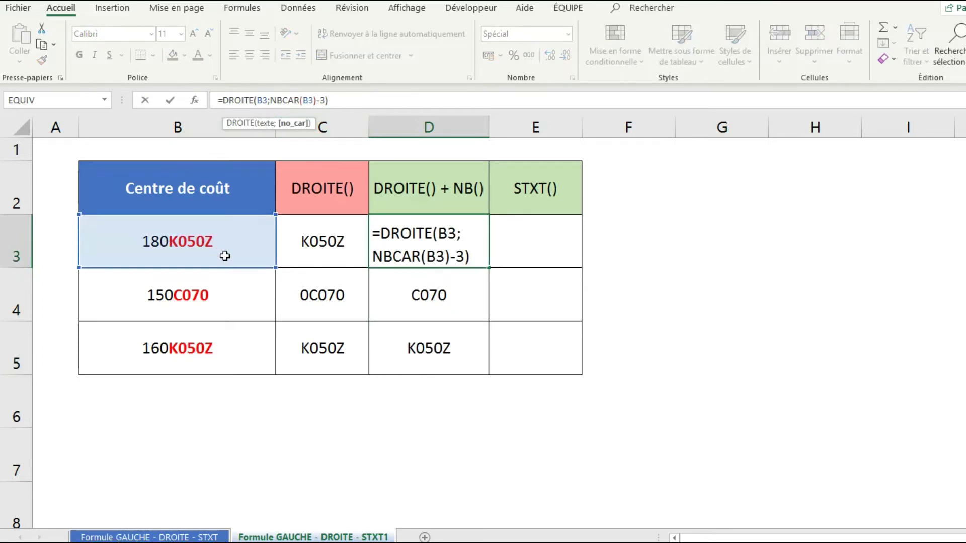
pyautogui.press('Return')
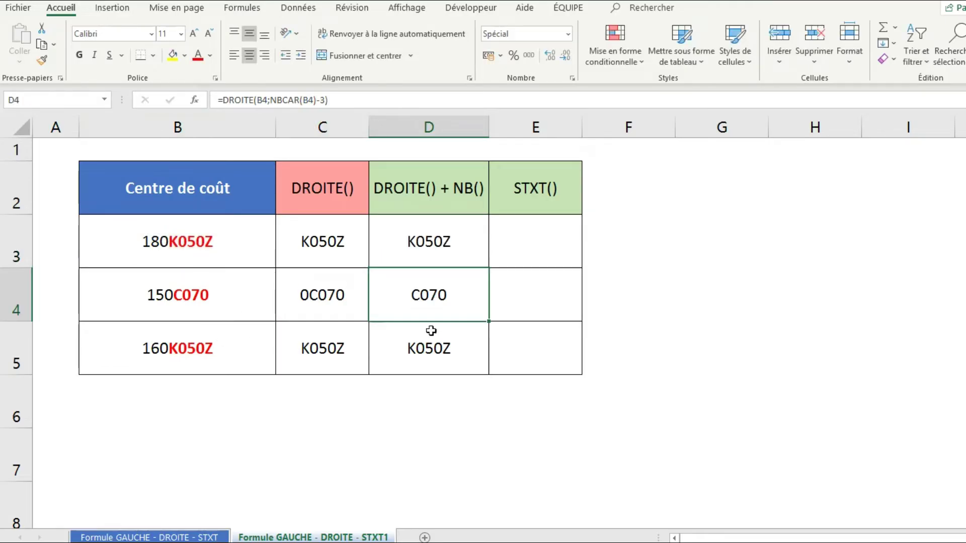
pyautogui.click(279, 102)
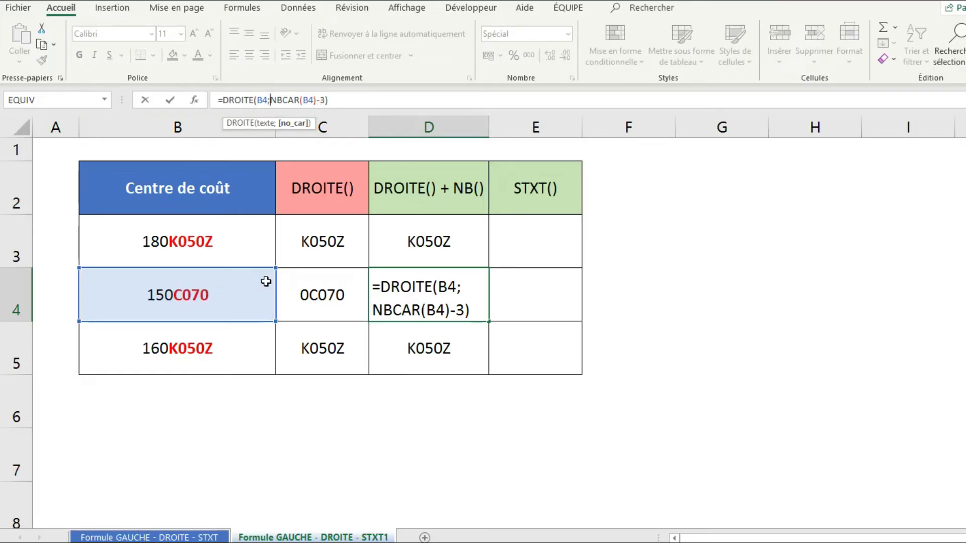
# Step: Enter =STXT(B3;4;5) in E3 and fill it down to E5
pyautogui.click(533, 251)
pyautogui.write('=')
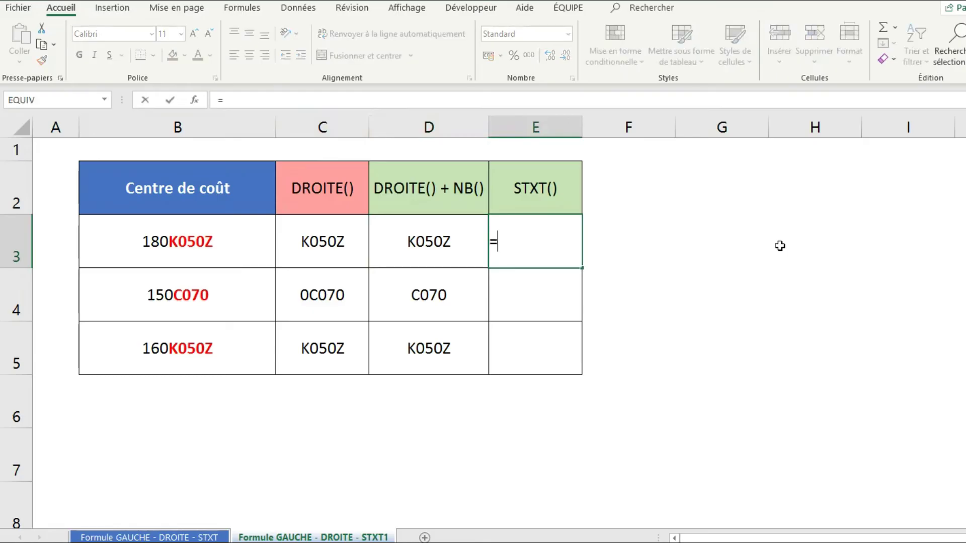
pyautogui.write('STXT(')
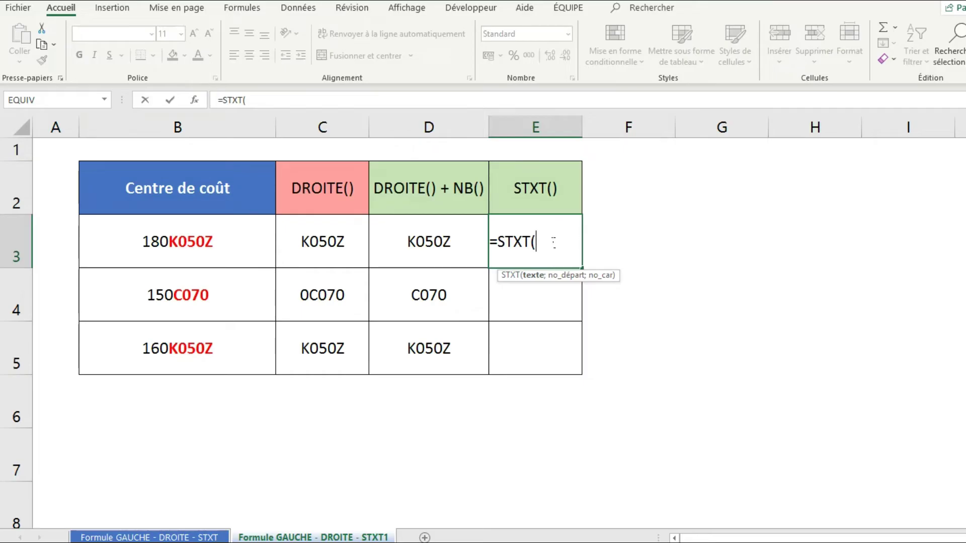
pyautogui.click(197, 254)
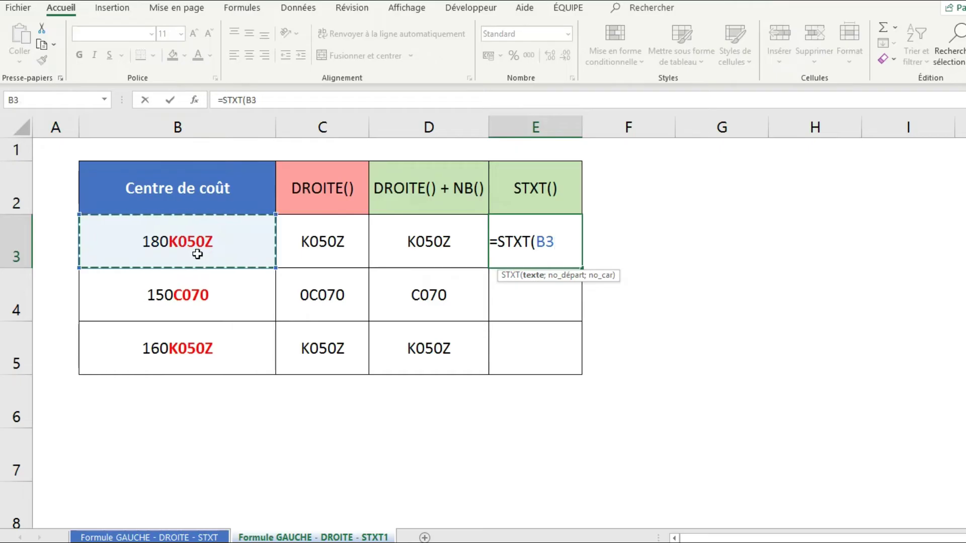
pyautogui.write(';4')
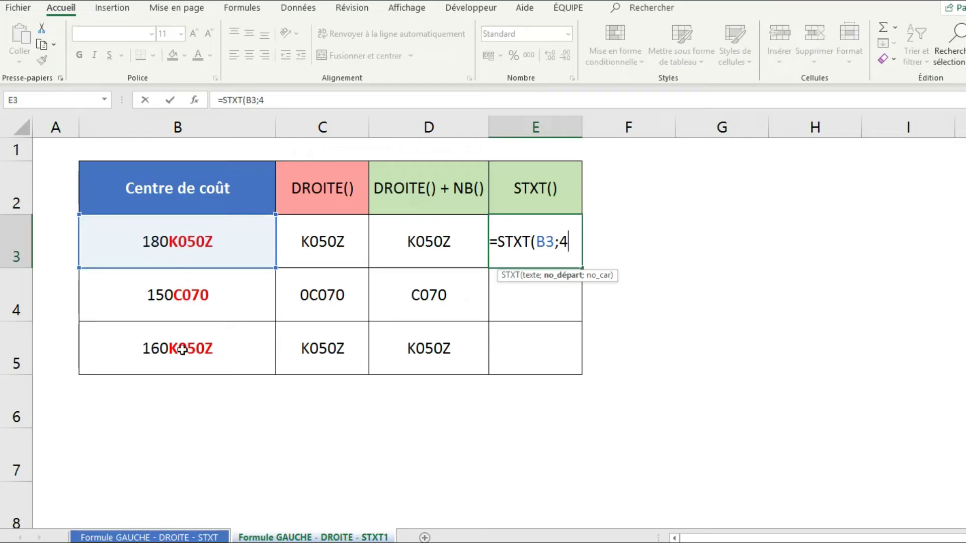
pyautogui.write(';')
pyautogui.write('5)')
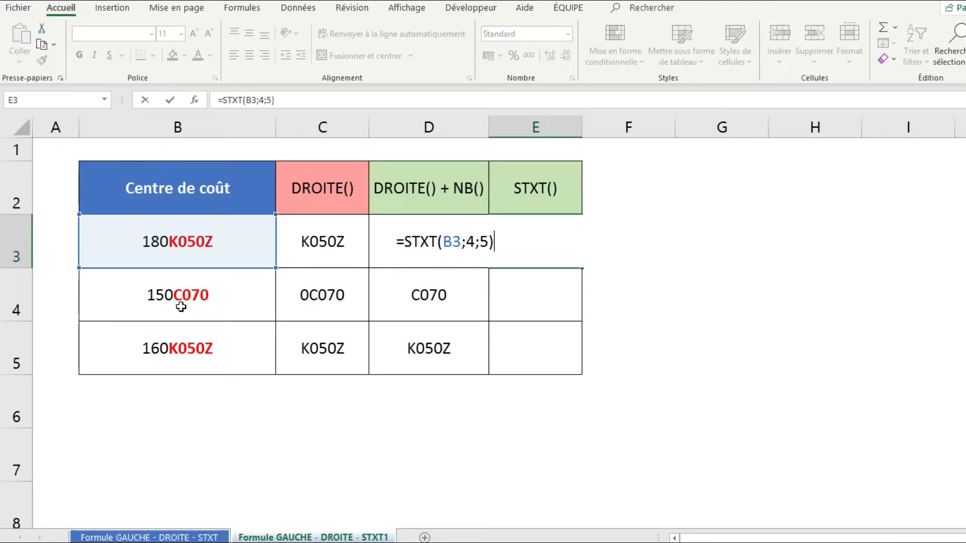
pyautogui.press('Return')
pyautogui.click(549, 257)
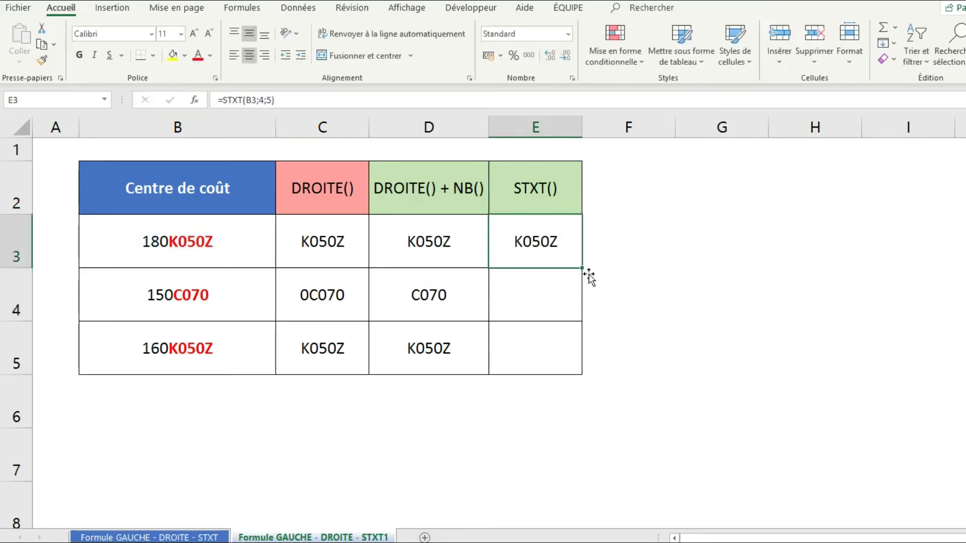
pyautogui.doubleClick(582, 269)
pyautogui.click(549, 308)
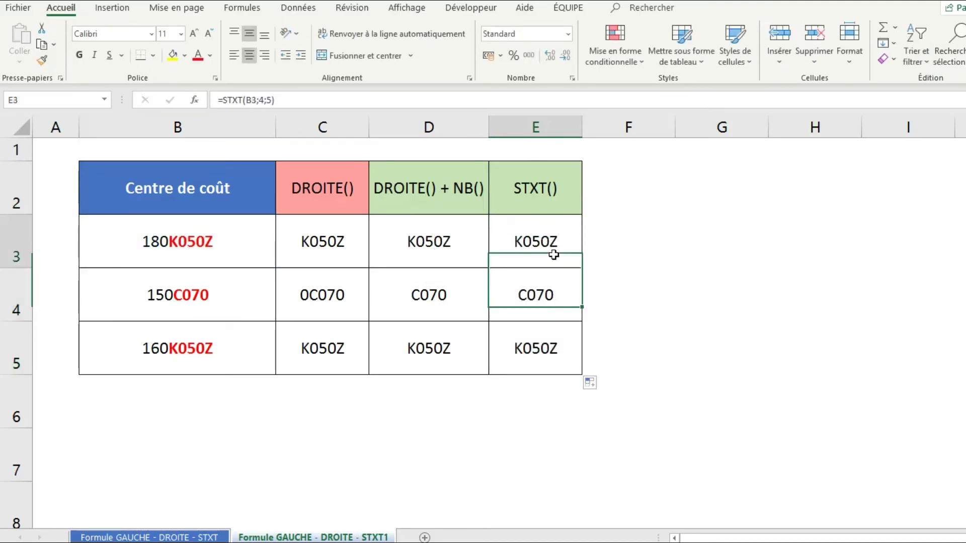
# Step: Replace the STXT formulas in E3:E5 with their plain values and check the contents of the converted cells
pyautogui.moveTo(554, 252); pyautogui.dragTo(560, 349)
pyautogui.hotkey('ctrl', 'c')
pyautogui.click(543, 241)
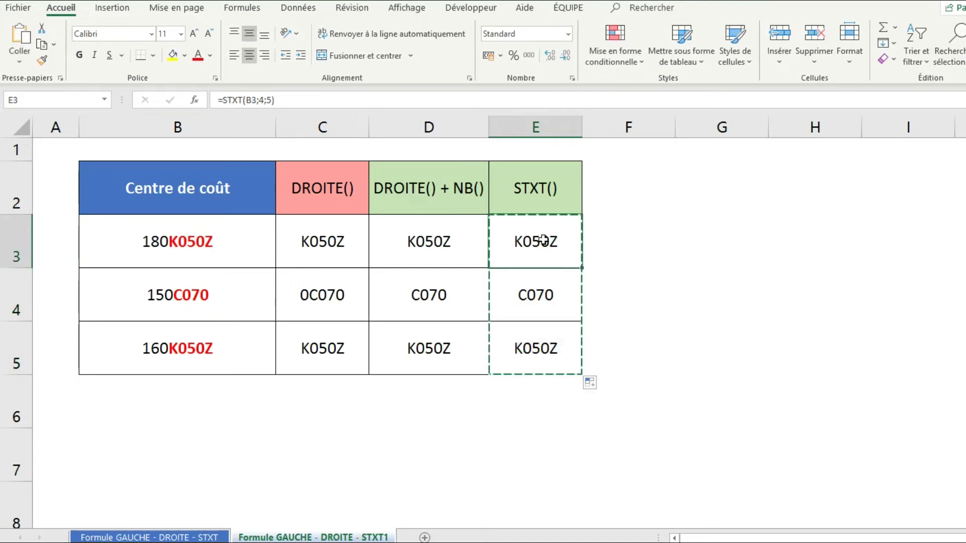
pyautogui.rightClick(541, 219)
pyautogui.click(592, 273)
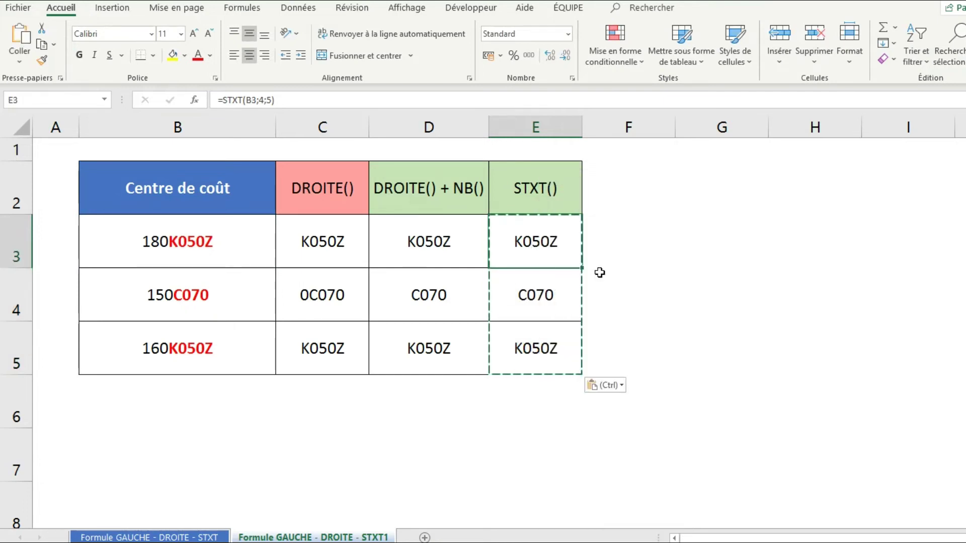
pyautogui.click(563, 246)
pyautogui.click(555, 293)
pyautogui.press('Escape')
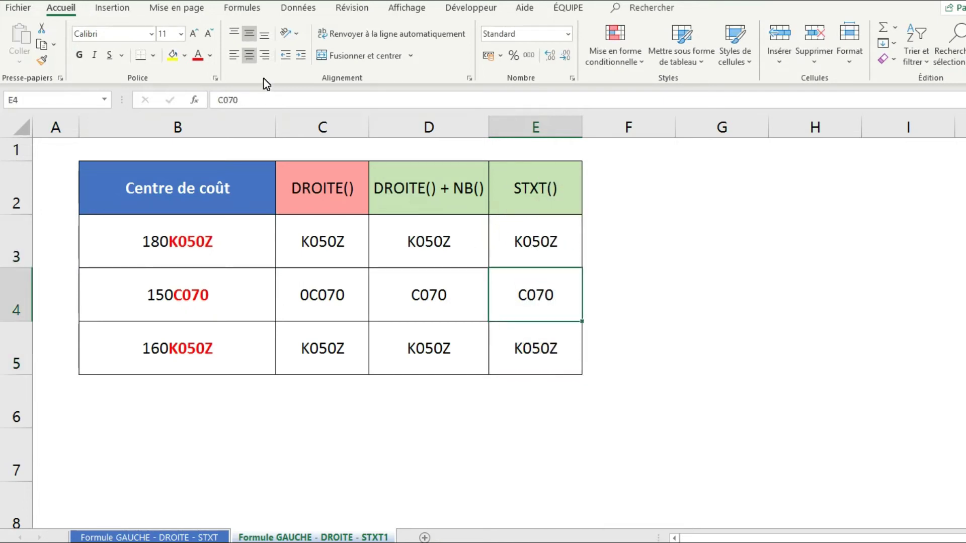
pyautogui.click(270, 103)
pyautogui.press('Return')
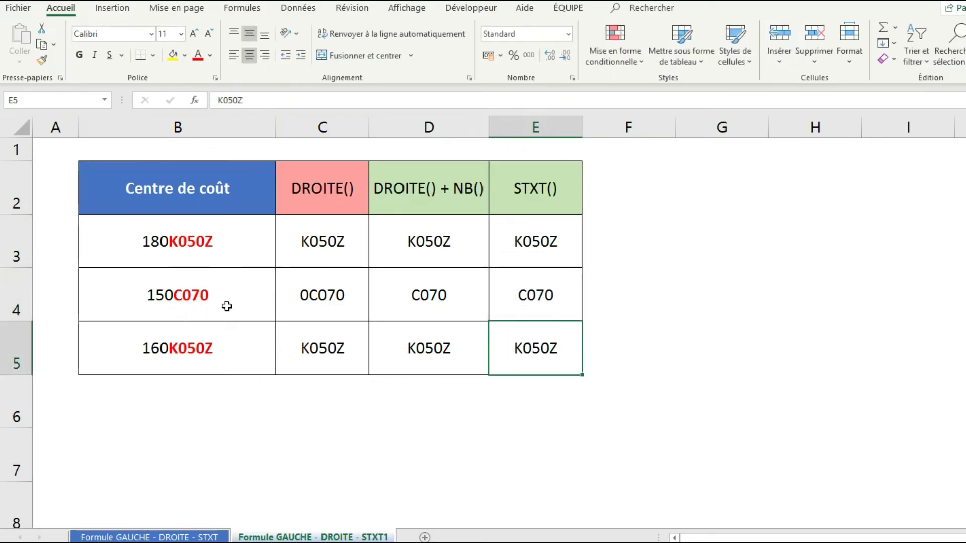
pyautogui.moveTo(552, 252); pyautogui.dragTo(549, 368)
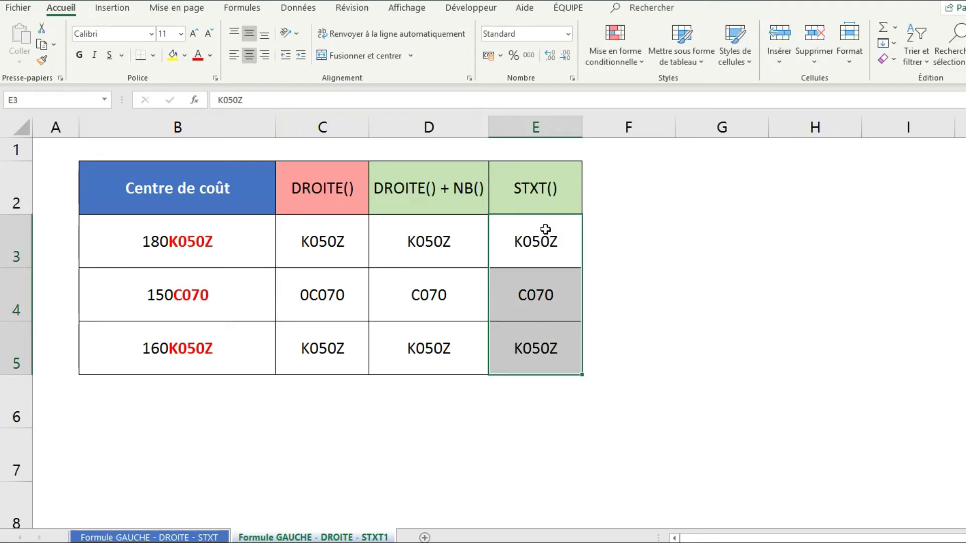
# Step: Switch to the Formule GAUCHE - DROITE -STXT2 sheet and examine where the red code sits within the cost centre texts in B3:B5
pyautogui.click(551, 257)
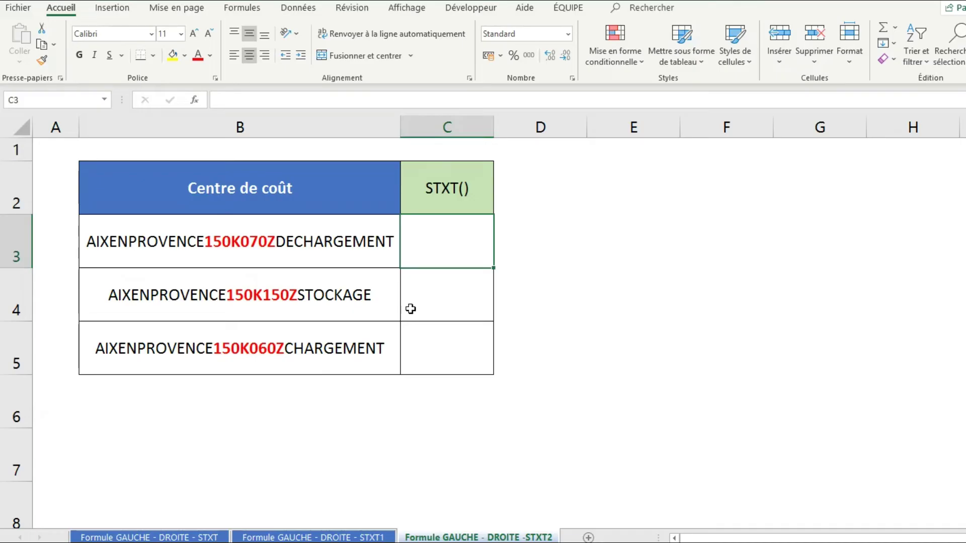
pyautogui.click(285, 258)
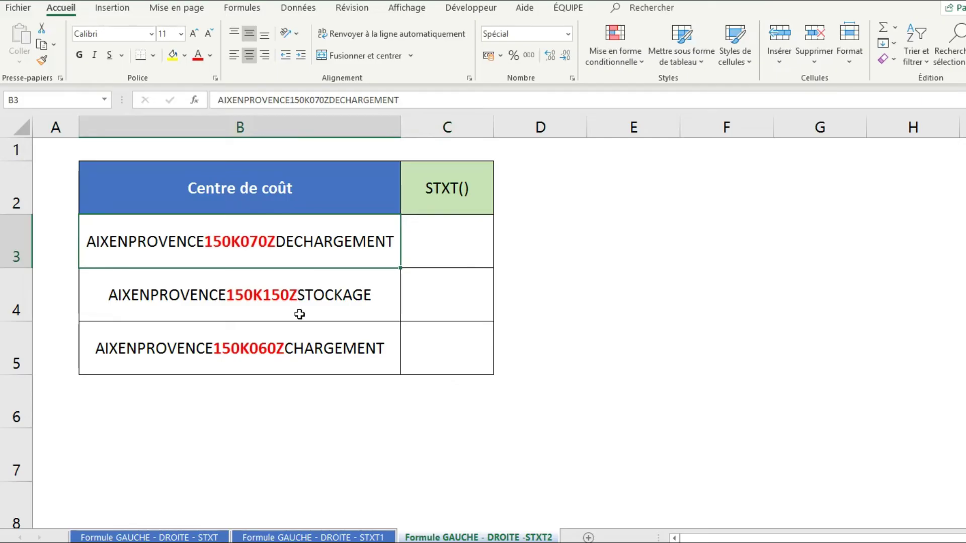
pyautogui.click(449, 265)
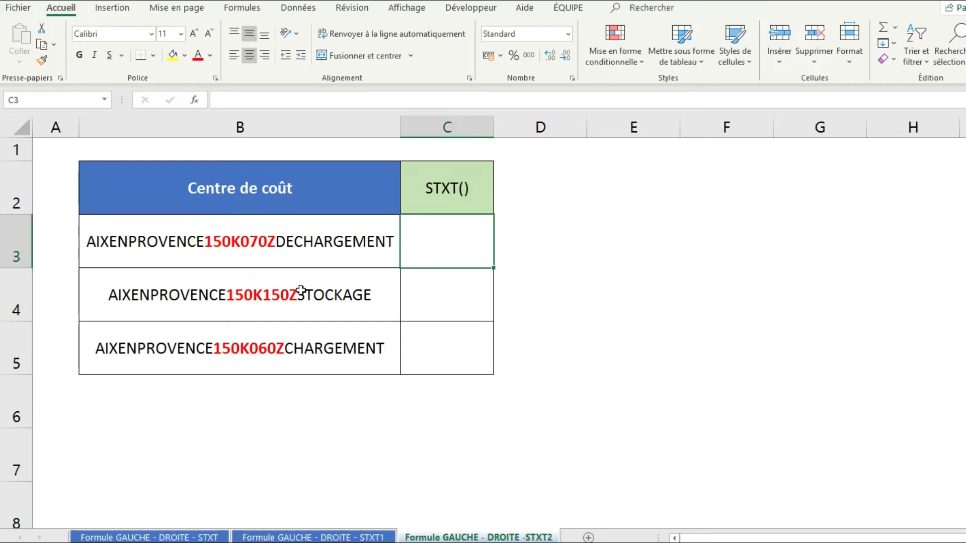
pyautogui.click(224, 317)
pyautogui.click(257, 346)
pyautogui.click(238, 260)
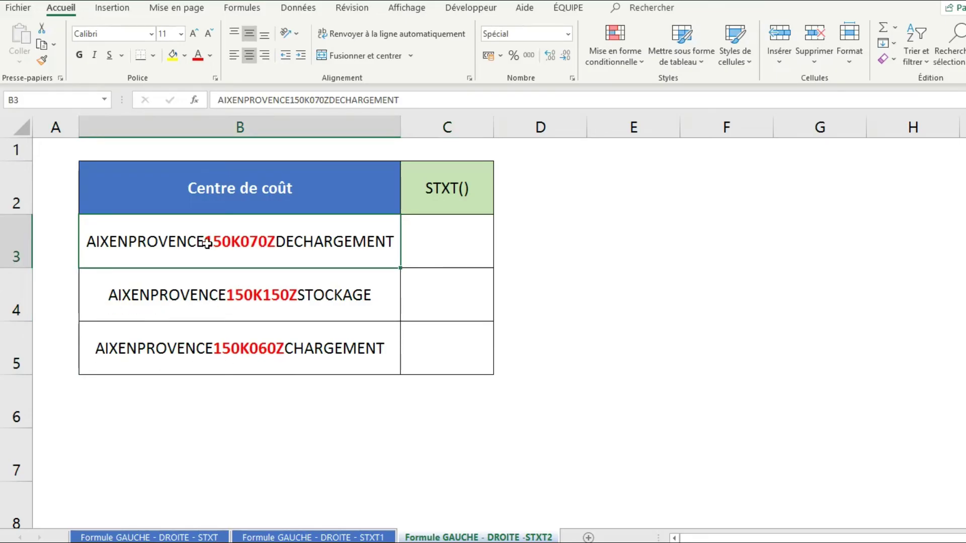
pyautogui.click(441, 255)
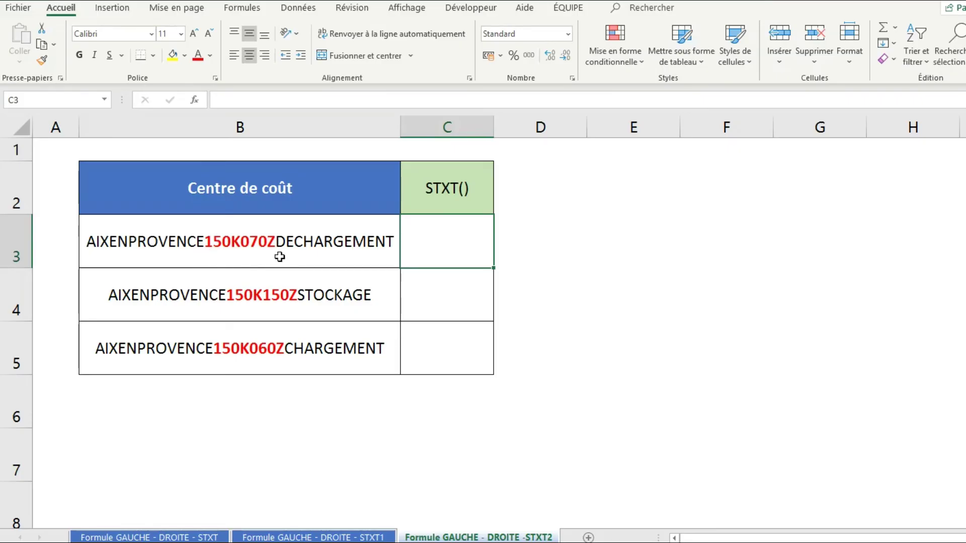
pyautogui.click(95, 257)
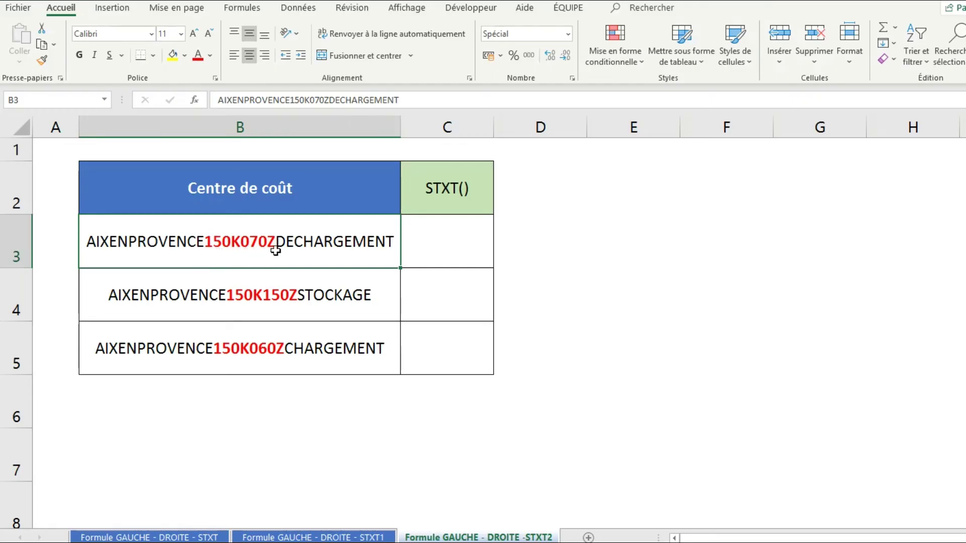
# Step: Enter =STXT(B3;14;8) in C3 to extract the red cost centre code and fill the formula down to C5
pyautogui.click(456, 250)
pyautogui.write('=STXT(')
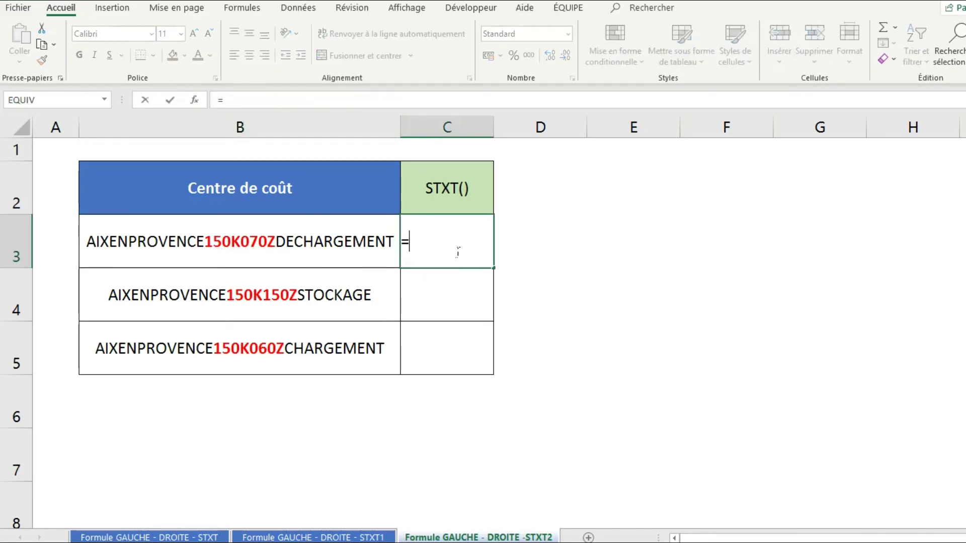
pyautogui.click(245, 253)
pyautogui.write(';')
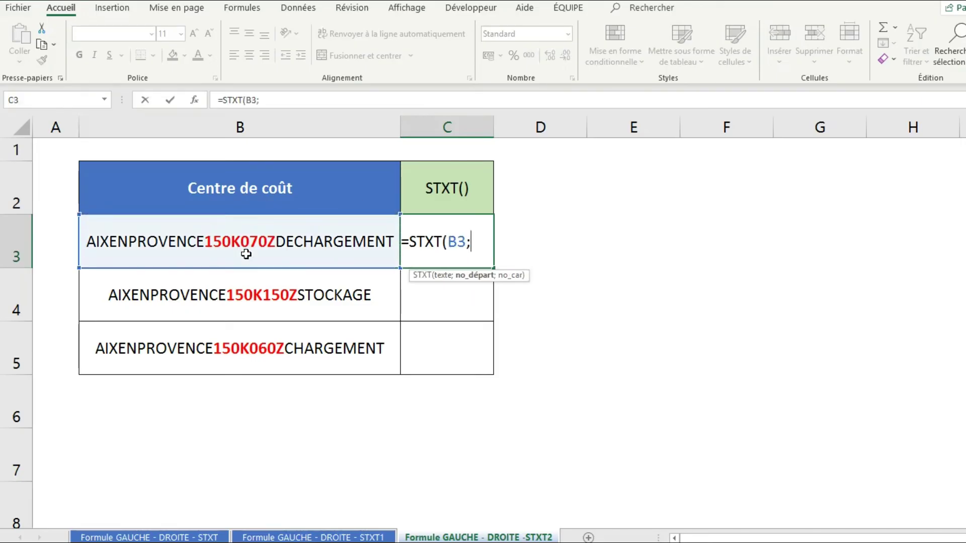
pyautogui.write('14;')
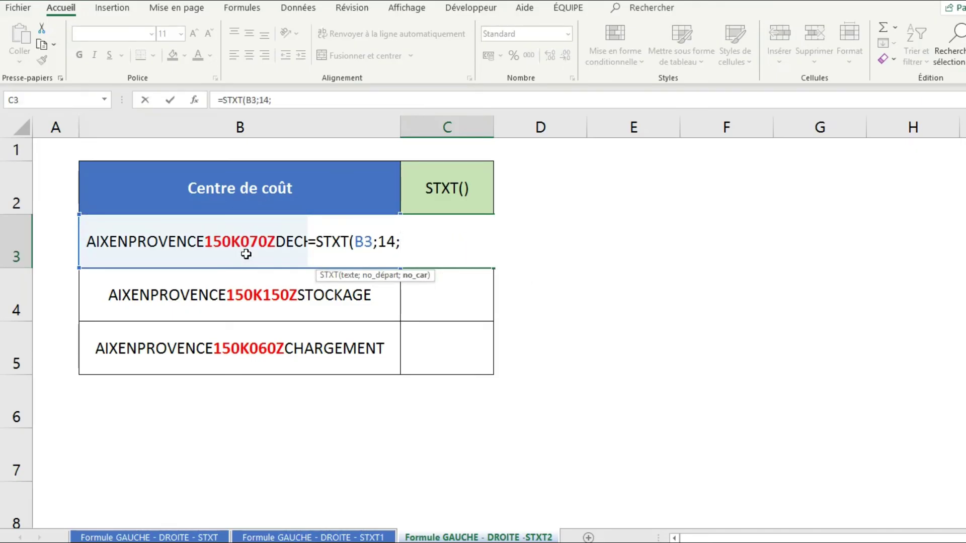
pyautogui.write('8)')
pyautogui.press('Return')
pyautogui.click(461, 236)
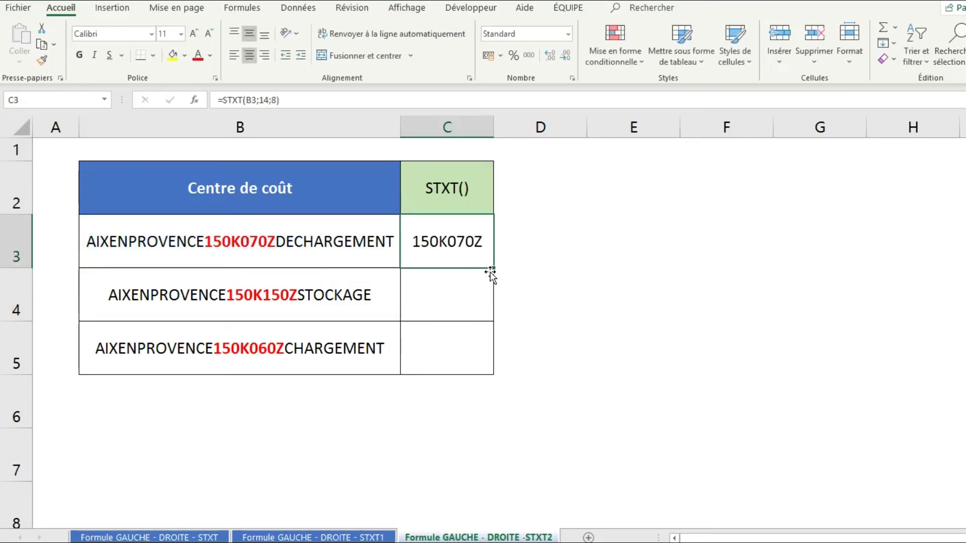
pyautogui.moveTo(499, 274); pyautogui.dragTo(502, 373)
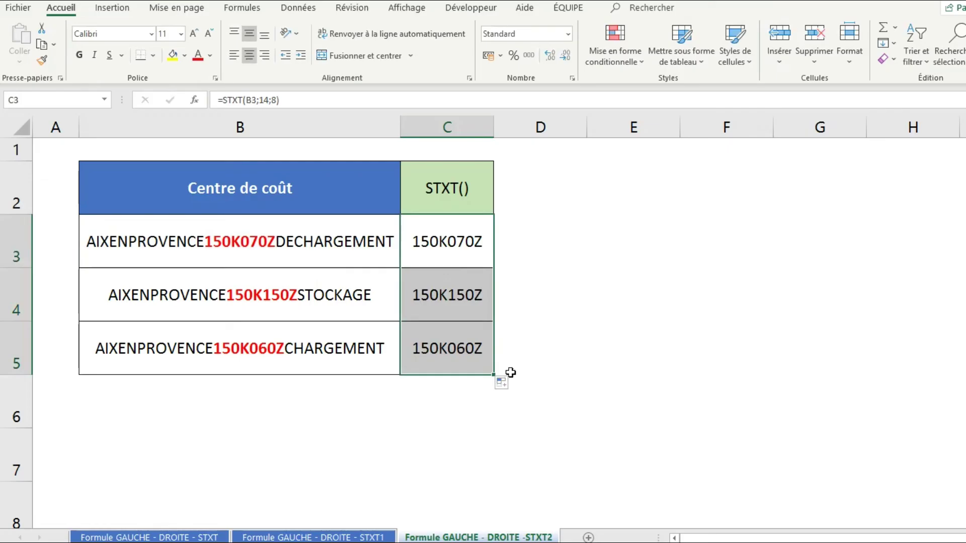
pyautogui.click(572, 384)
# Step: Review the STXT formulas in C3 and C4 against the source text in B3
pyautogui.click(442, 257)
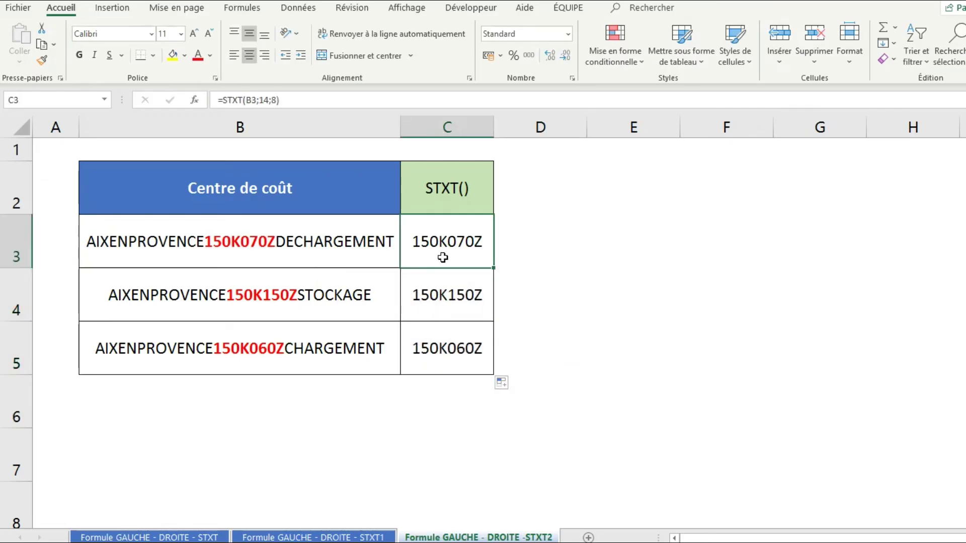
pyautogui.click(268, 260)
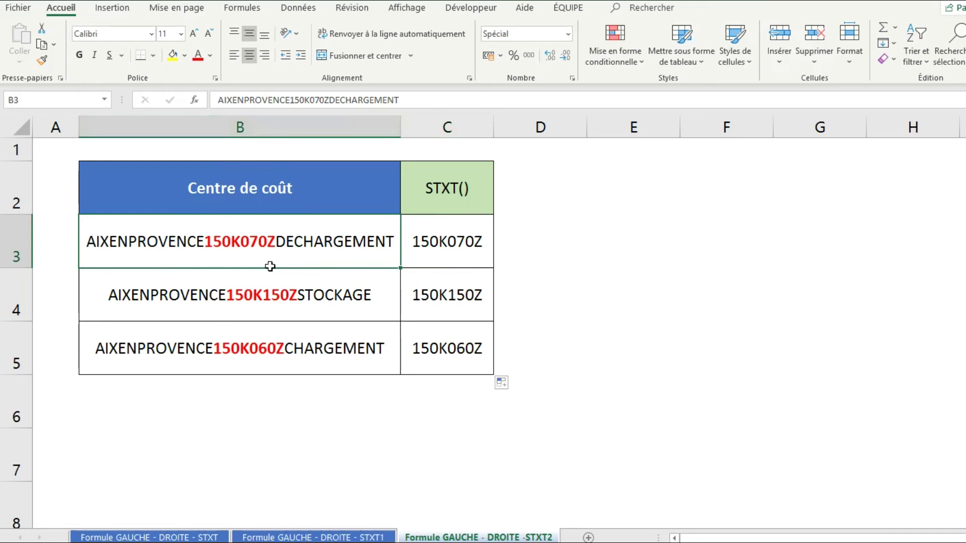
pyautogui.click(448, 258)
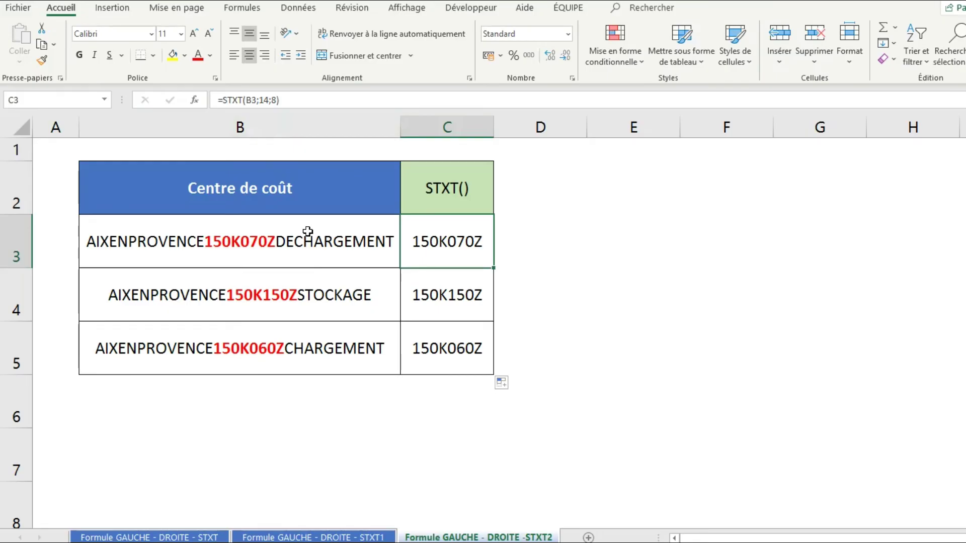
pyautogui.press('Down')
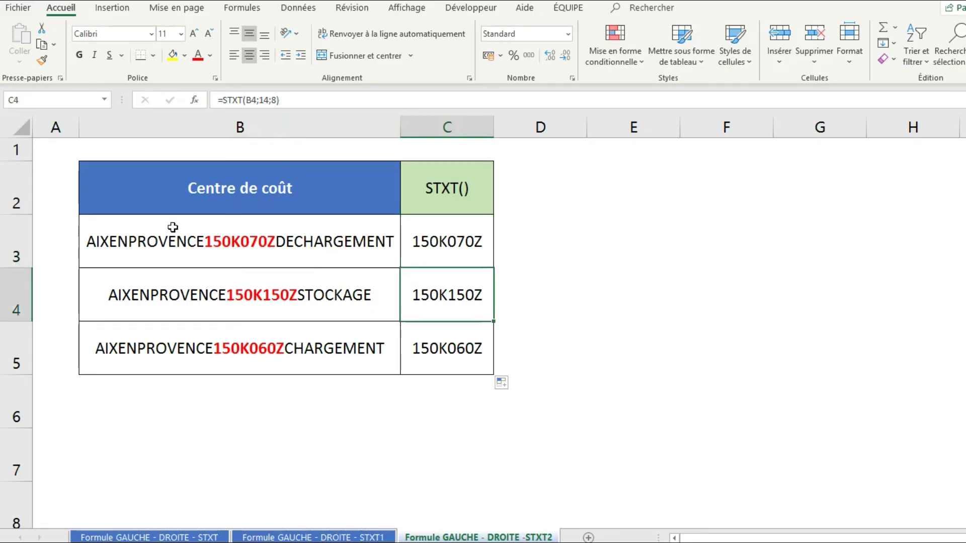
pyautogui.click(91, 245)
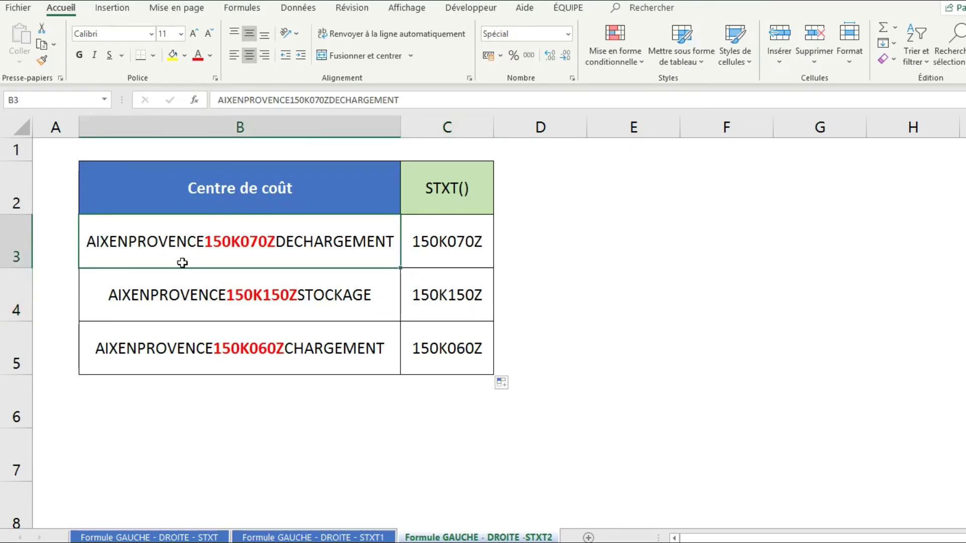
pyautogui.click(441, 252)
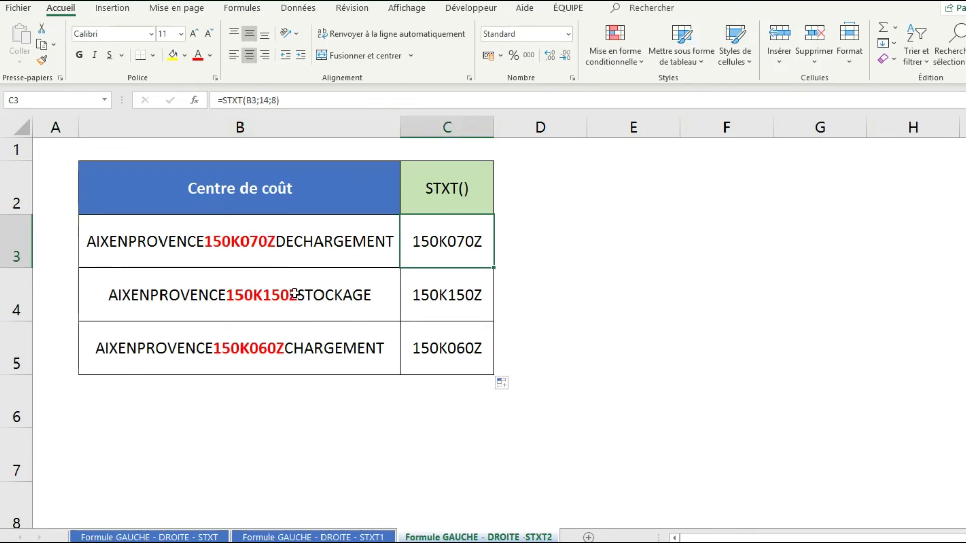
# Step: Enter =GAUCHE(B3;21) in D3 to keep the first 21 characters and fill the formula down to D5
pyautogui.press('Right')
pyautogui.write('=GAUCHE(')
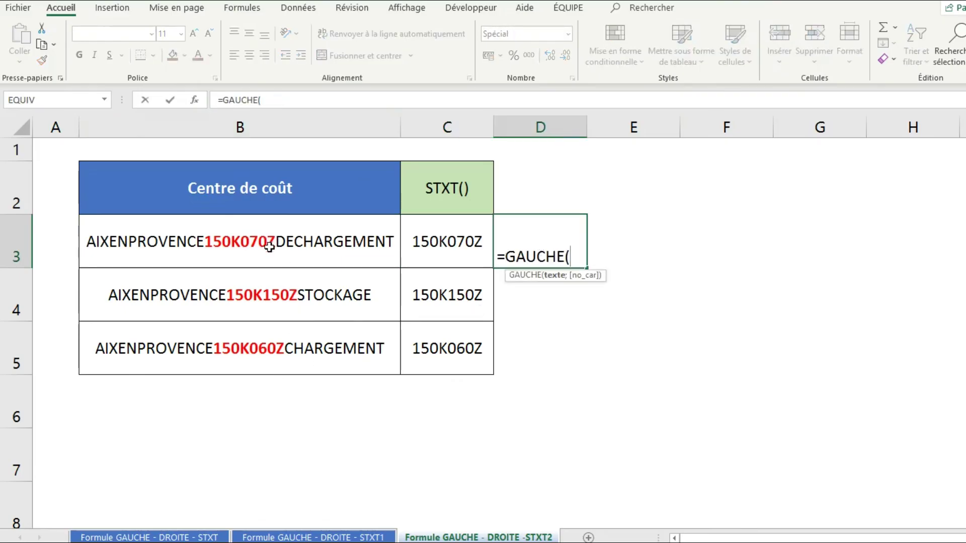
pyautogui.click(271, 247)
pyautogui.write(';')
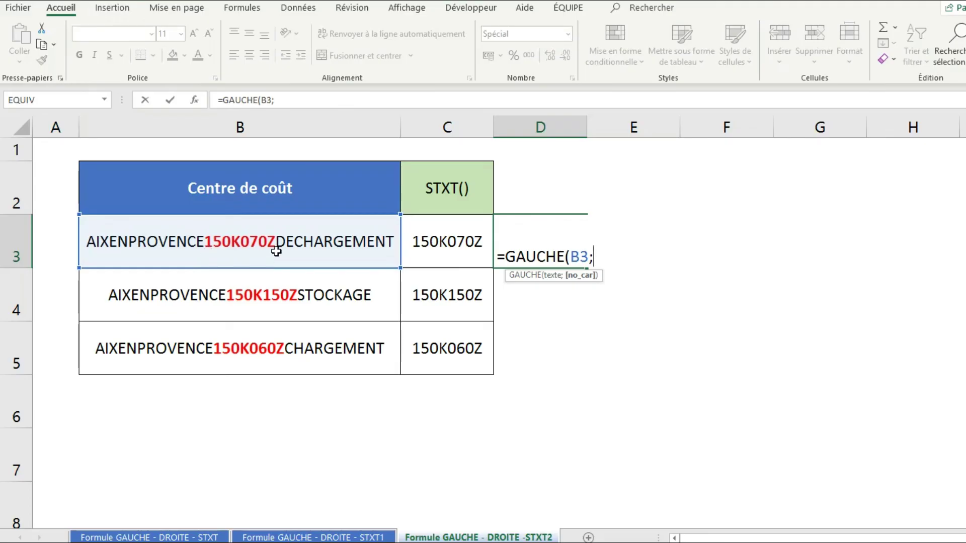
pyautogui.write('21)')
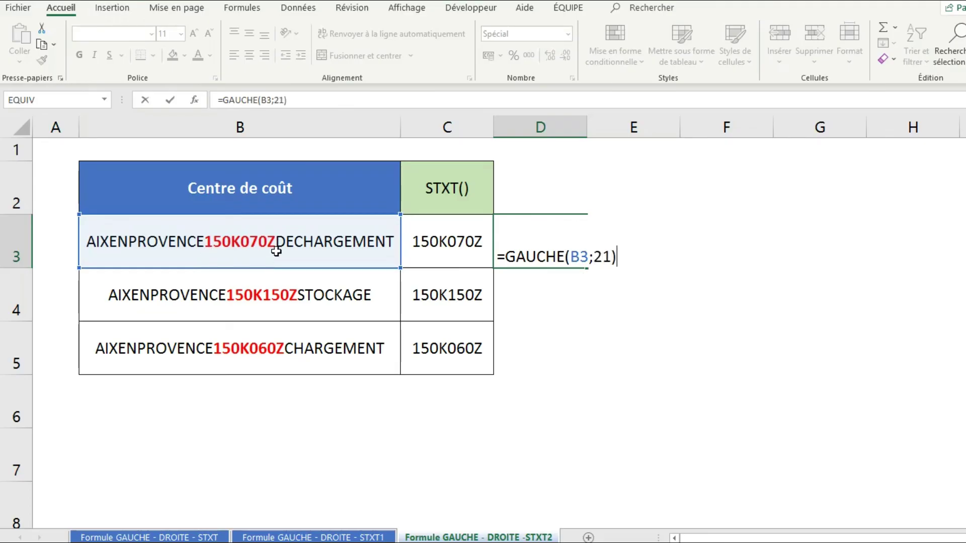
pyautogui.press('Return')
pyautogui.click(539, 254)
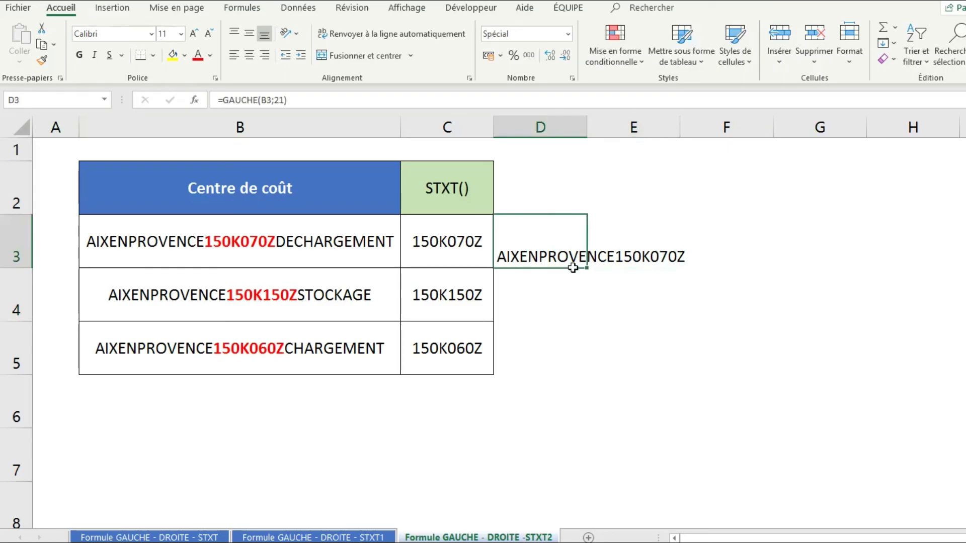
pyautogui.doubleClick(586, 268)
# Step: Enter =DROITE(D3;8) in F3 to extract the last eight characters of D3 and fill the formula down to F5
pyautogui.click(756, 260)
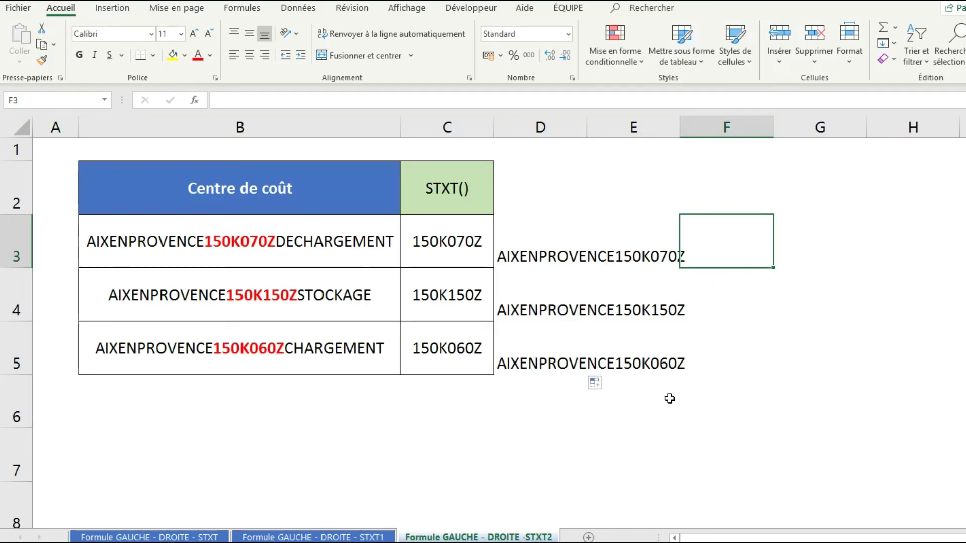
pyautogui.write('=DROITE(')
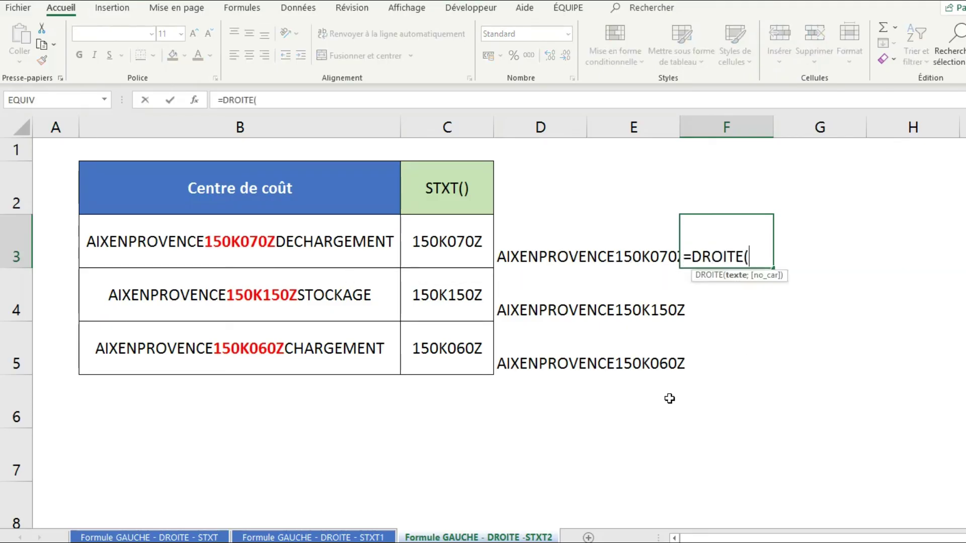
pyautogui.click(543, 262)
pyautogui.write(';')
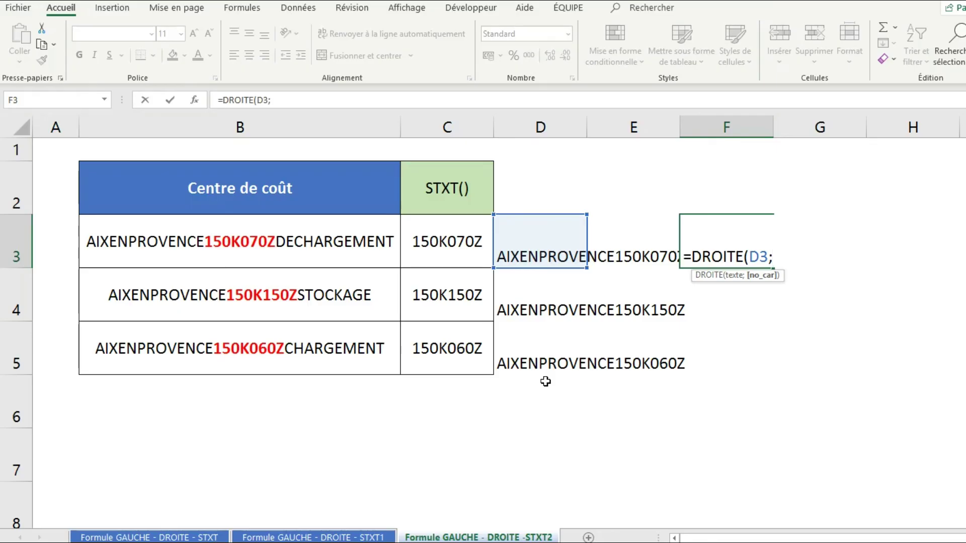
pyautogui.write('8)')
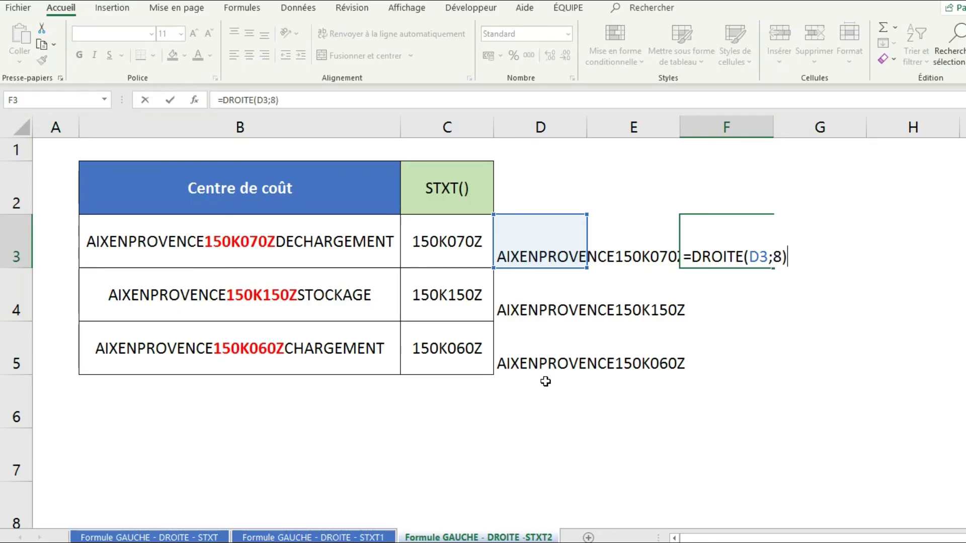
pyautogui.press('Return')
pyautogui.click(745, 263)
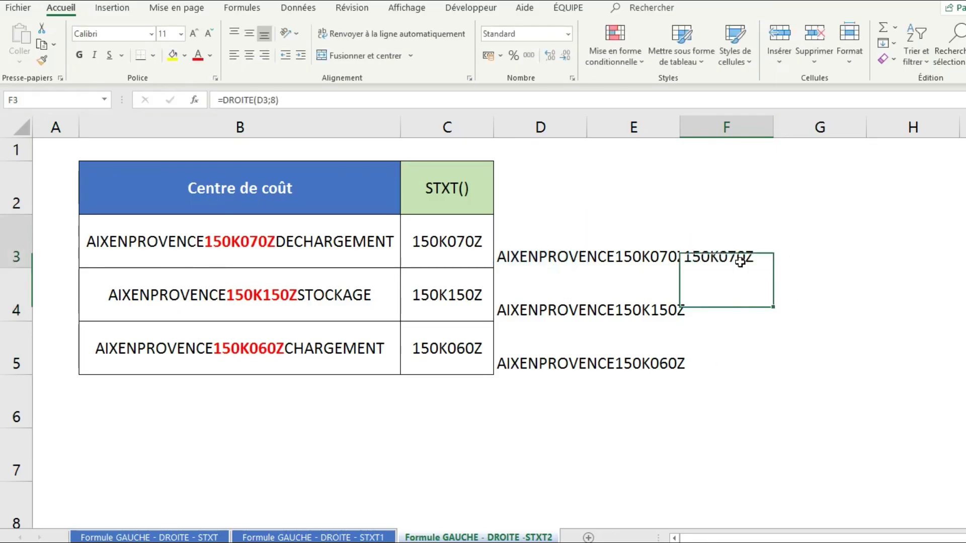
pyautogui.doubleClick(773, 268)
pyautogui.moveTo(741, 257); pyautogui.dragTo(767, 372)
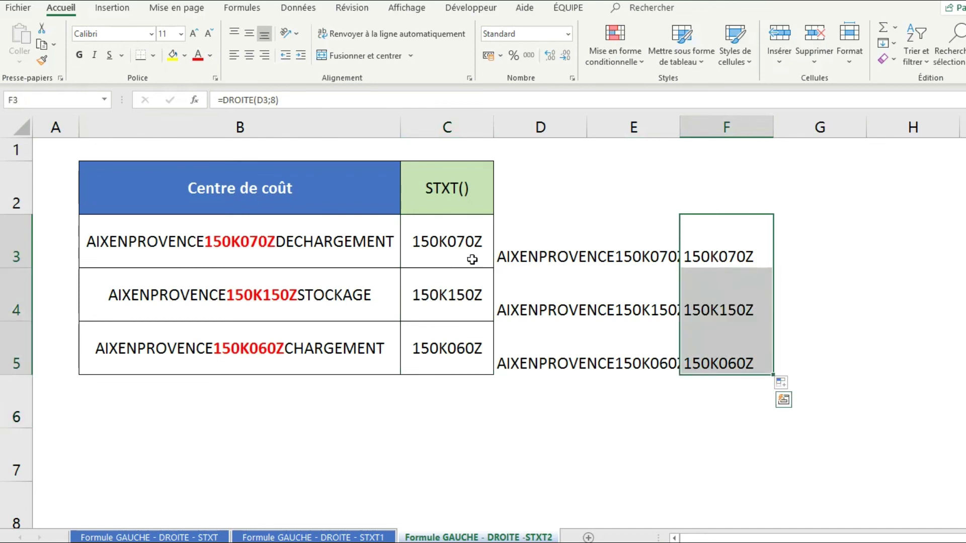
# Step: Compare the single STXT formula in column C with the two-stage GAUCHE and DROITE formulas in D3 and F3
pyautogui.click(455, 262)
pyautogui.moveTo(455, 262); pyautogui.dragTo(458, 332)
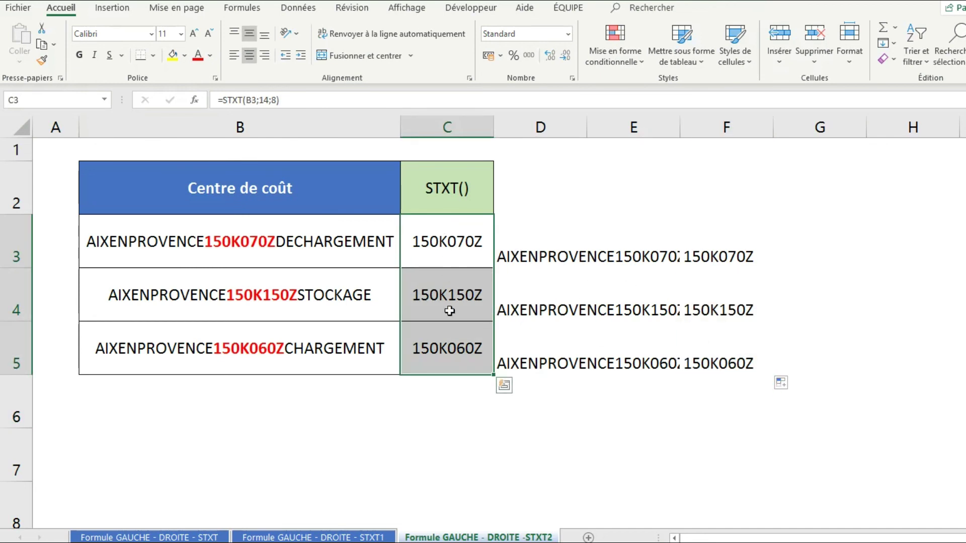
pyautogui.click(455, 250)
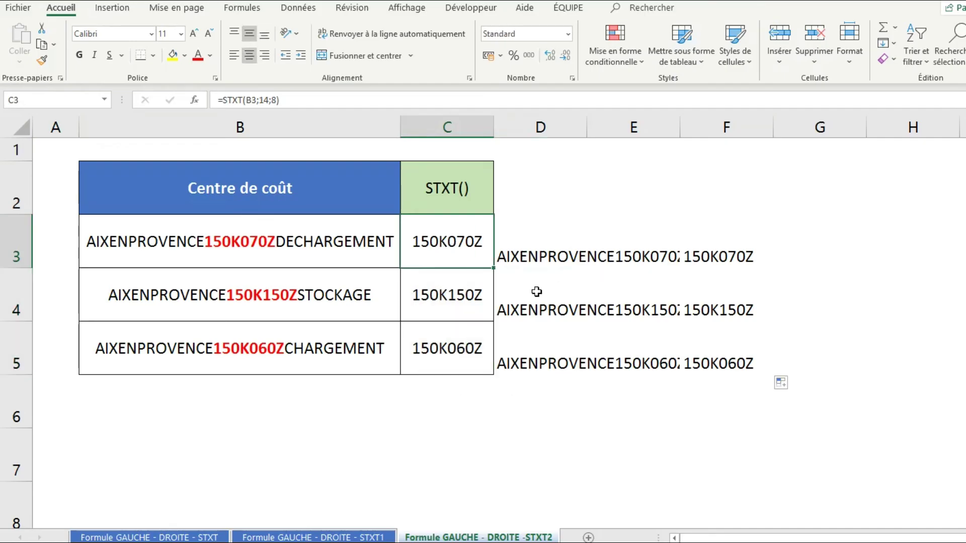
pyautogui.click(556, 257)
pyautogui.click(730, 263)
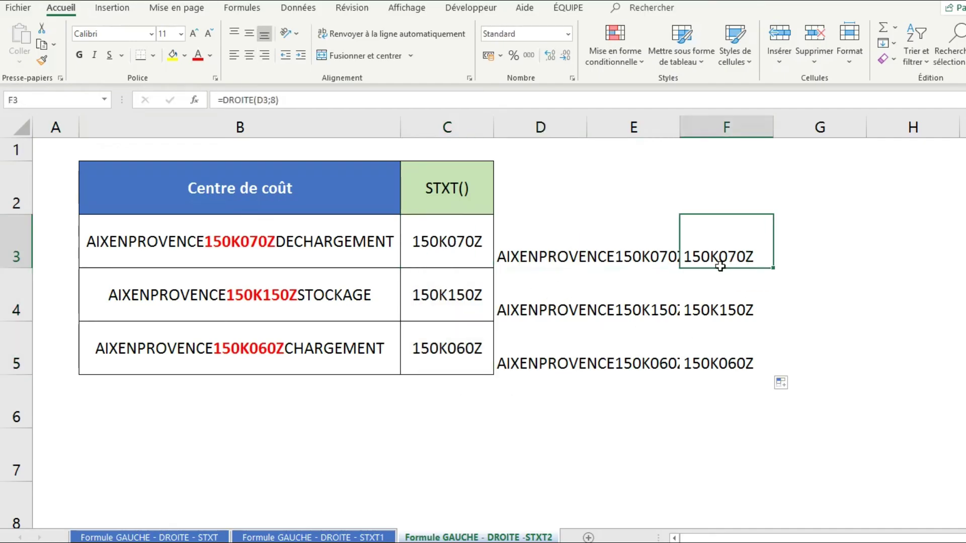
pyautogui.click(466, 262)
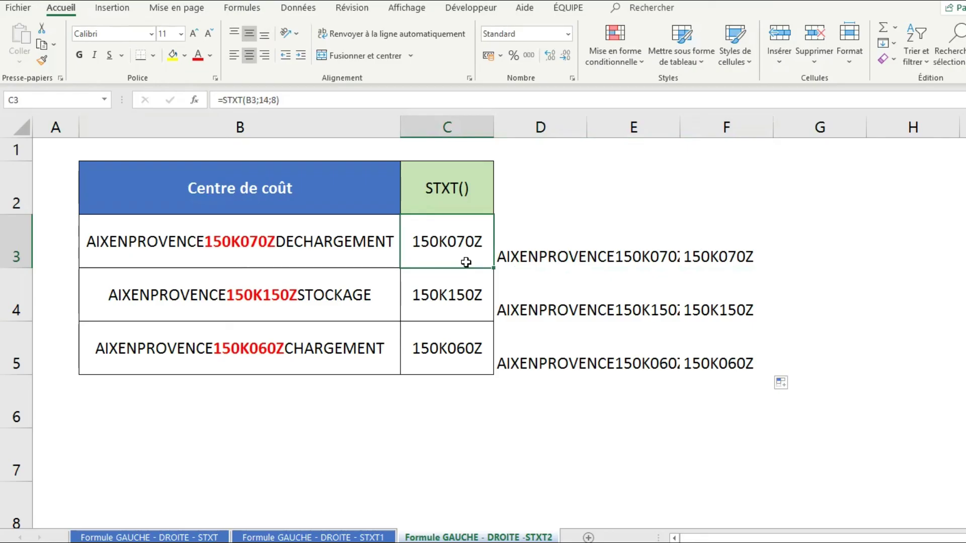